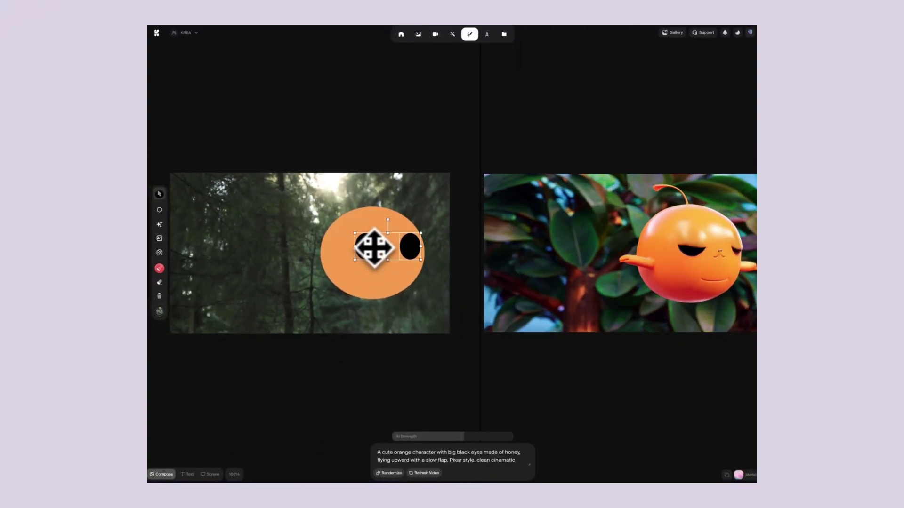
Step: Place both black eyes on the orange body, then scale the character up to fill the canvas
{"action": "left_click", "coordinate": [394, 279], "text": "shift"}
{"action": "left_click_drag", "start_coordinate": [394, 278], "coordinate": [266, 281]}
{"action": "key", "text": "Escape"}
{"action": "left_click_drag", "start_coordinate": [250, 244], "coordinate": [293, 247]}
{"action": "left_click", "coordinate": [239, 266], "text": "shift"}
{"action": "left_click_drag", "start_coordinate": [239, 266], "coordinate": [281, 265]}
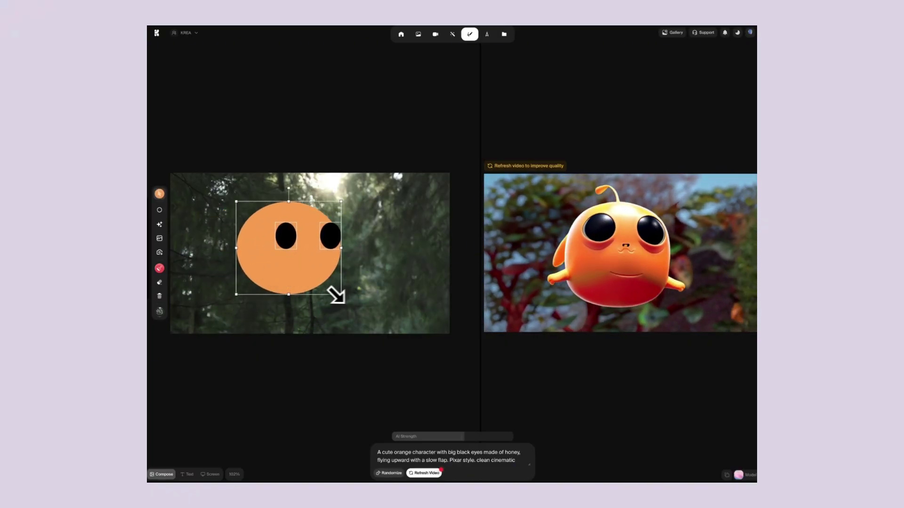
{"action": "left_click_drag", "start_coordinate": [335, 295], "coordinate": [394, 311]}
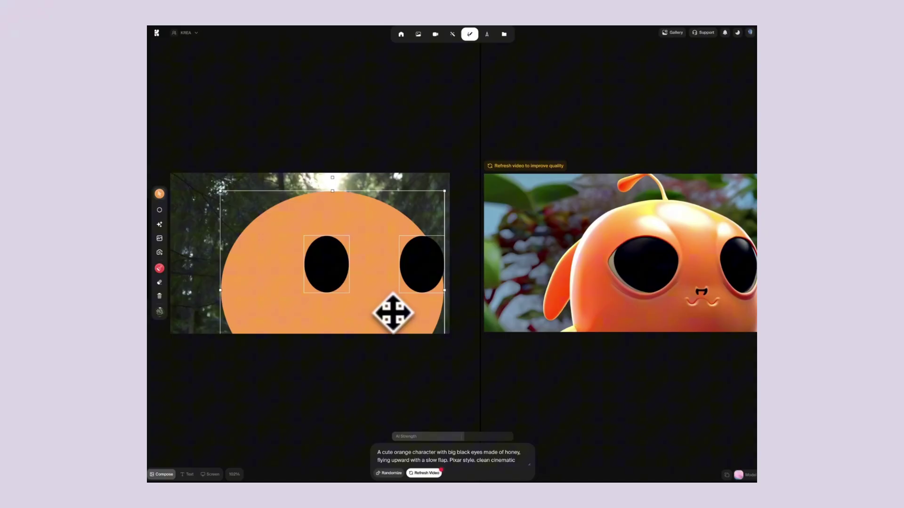
{"action": "left_click_drag", "start_coordinate": [379, 258], "coordinate": [410, 296]}
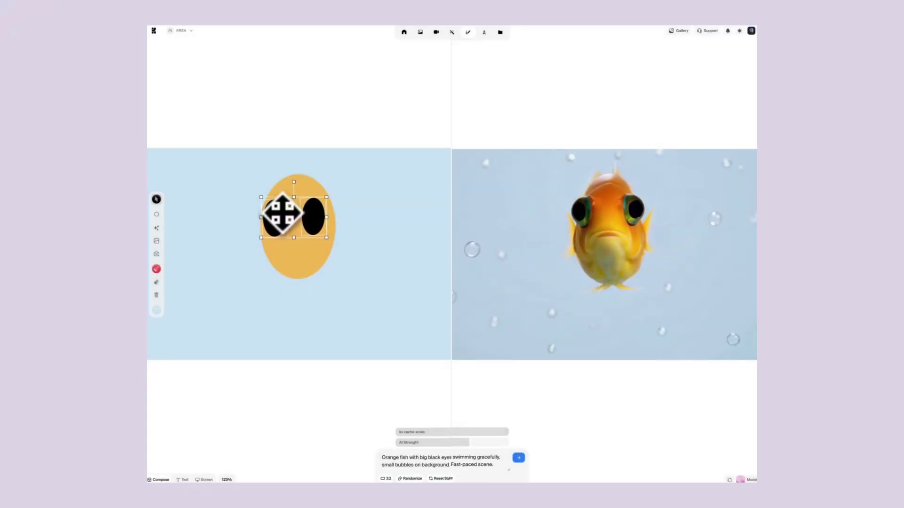
Step: Move the black eye ellipse left and the right white ellipse further right
{"action": "left_click_drag", "start_coordinate": [285, 210], "coordinate": [262, 232]}
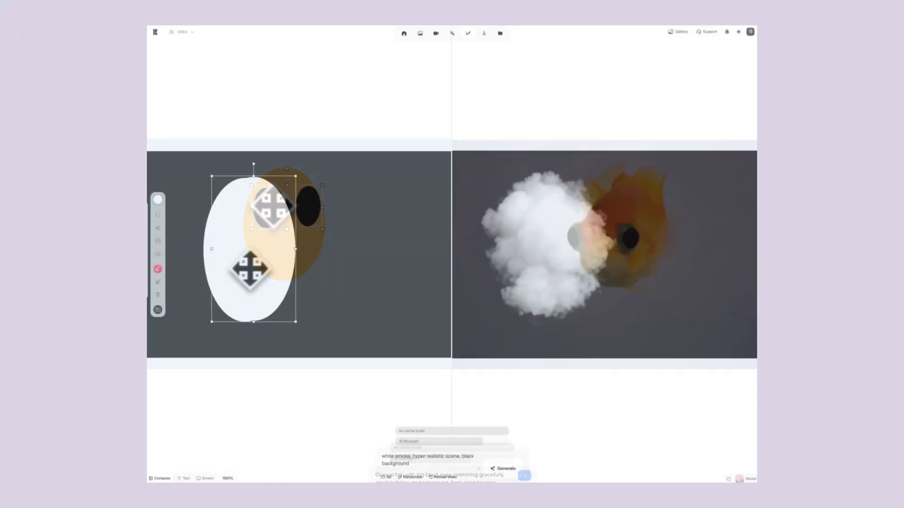
{"action": "left_click_drag", "start_coordinate": [250, 269], "coordinate": [373, 279]}
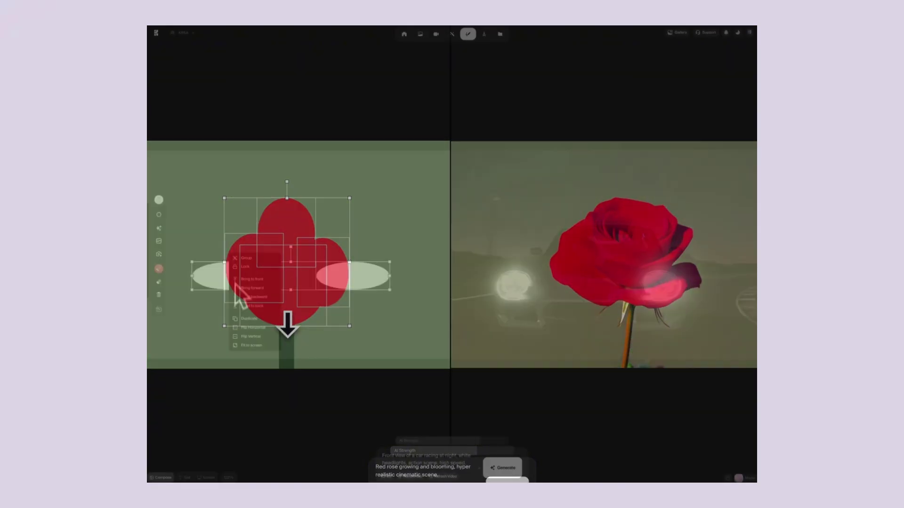
Step: Raise the two white headlight ellipses and bring up their context menu
{"action": "left_click_drag", "start_coordinate": [238, 295], "coordinate": [255, 282]}
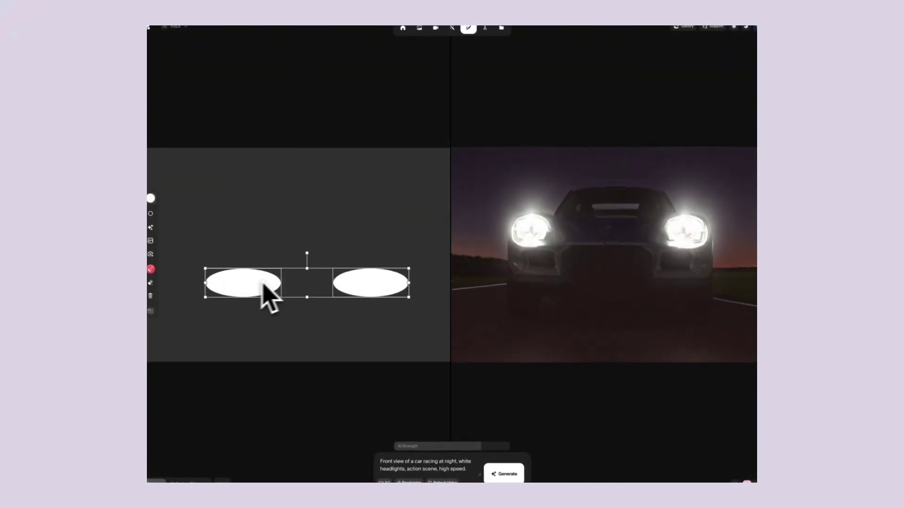
{"action": "right_click", "coordinate": [200, 263]}
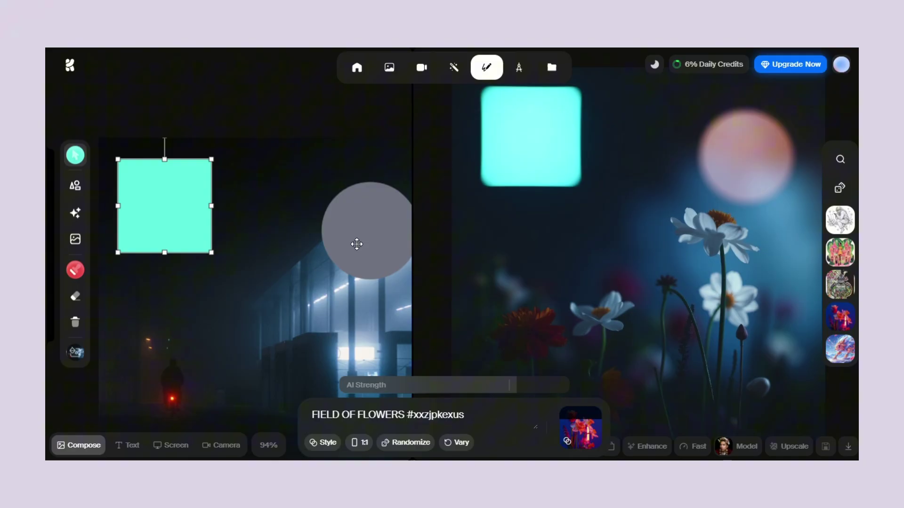
Step: Move the grey circle up-left, zoom out to 68%, then lower and shrink the cyan square
{"action": "left_click_drag", "start_coordinate": [357, 244], "coordinate": [311, 214]}
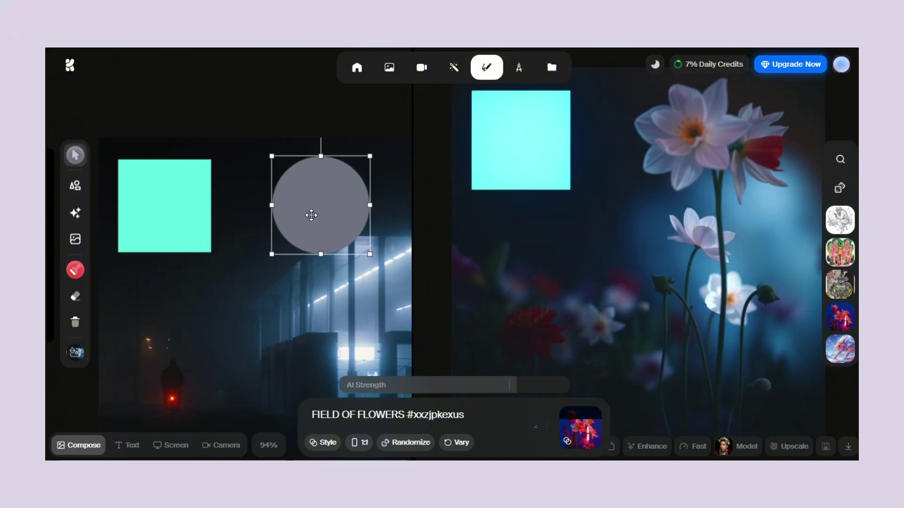
{"action": "scroll", "coordinate": [665, 249], "scroll_direction": "down", "scroll_amount": 2}
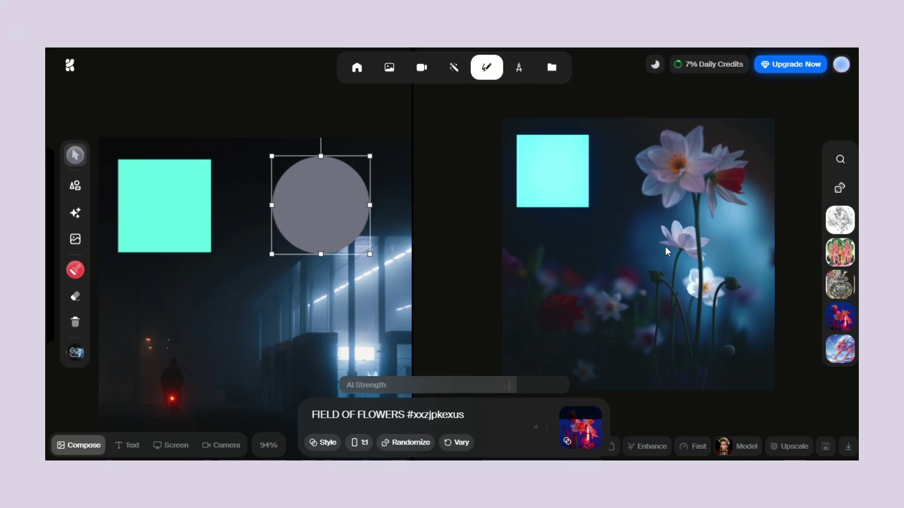
{"action": "scroll", "coordinate": [294, 298], "scroll_direction": "down", "scroll_amount": 3}
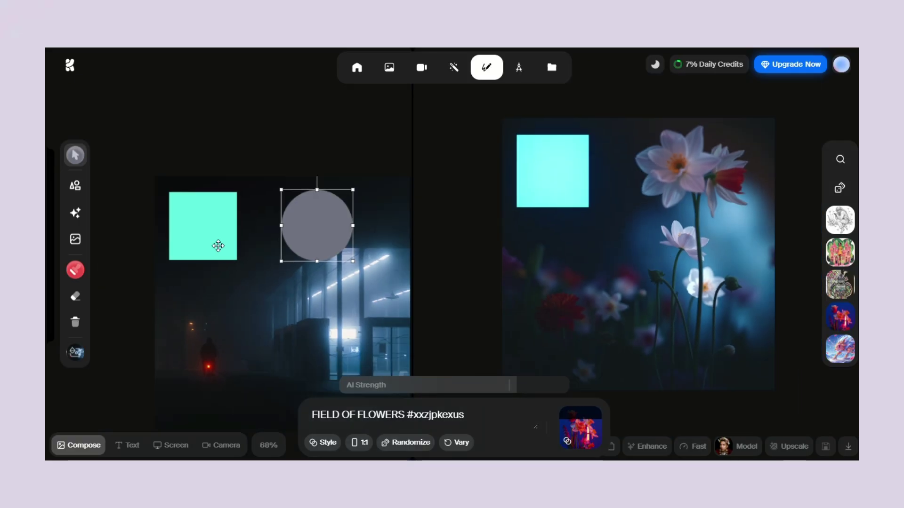
{"action": "mouse_move", "coordinate": [203, 229]}
{"action": "left_mouse_down"}
{"action": "mouse_move", "coordinate": [203, 322]}
{"action": "mouse_move", "coordinate": [199, 235]}
{"action": "left_mouse_up"}
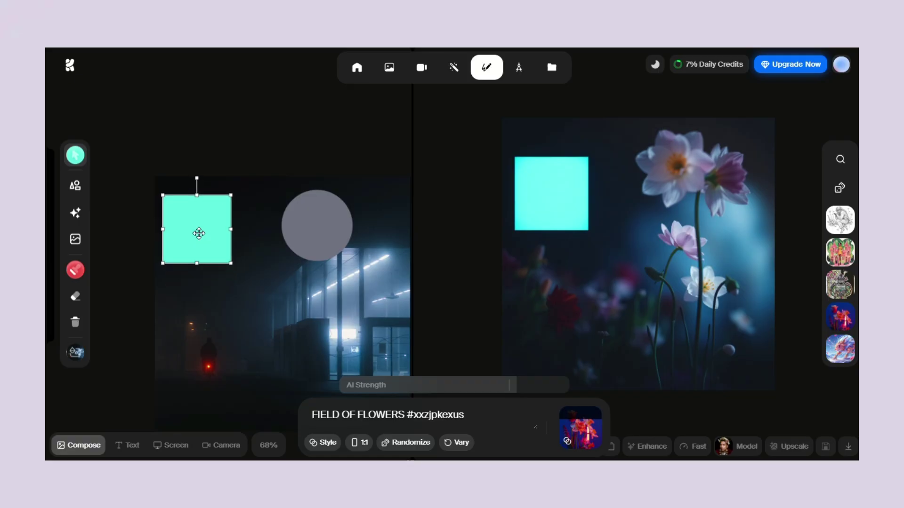
{"action": "left_click_drag", "start_coordinate": [231, 197], "coordinate": [215, 215]}
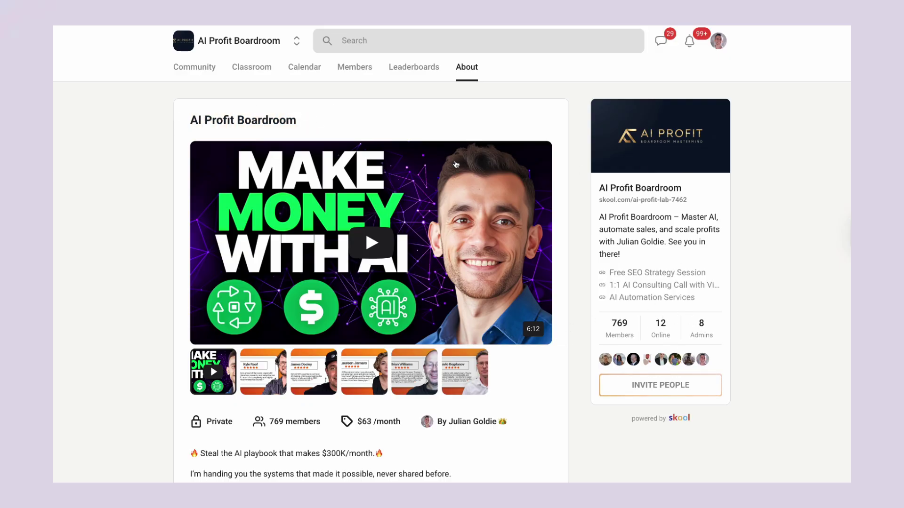
Step: Browse the Classroom courses and open the N8N Templates & Workflows course
{"action": "left_click", "coordinate": [256, 73]}
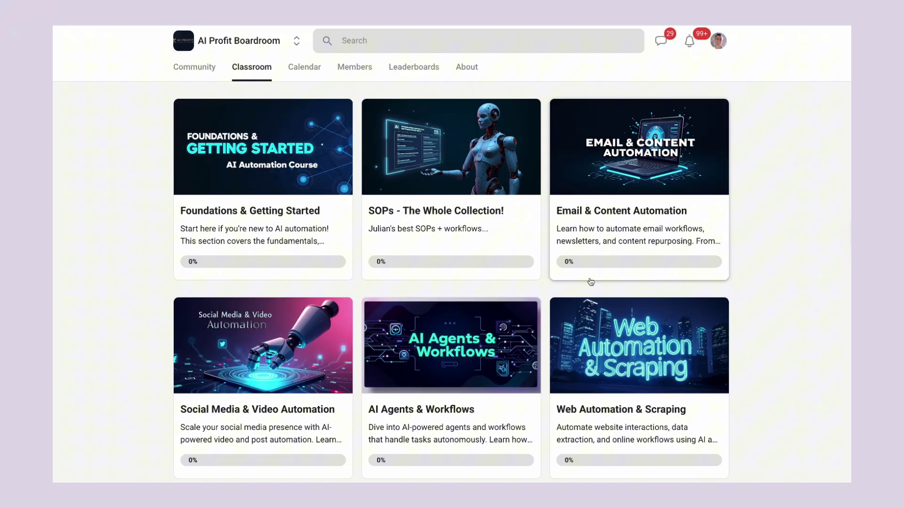
{"action": "scroll", "coordinate": [590, 282], "scroll_direction": "down", "scroll_amount": 1}
{"action": "scroll", "coordinate": [590, 282], "scroll_direction": "down", "scroll_amount": 3}
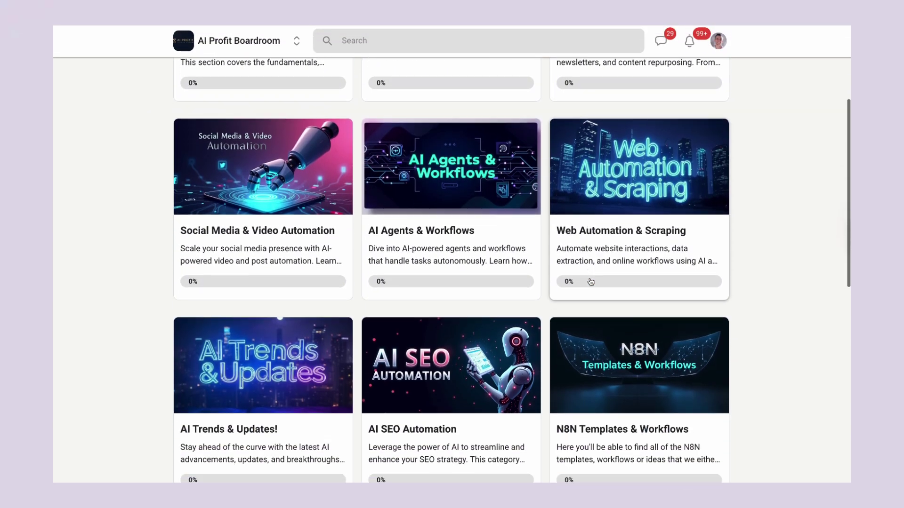
{"action": "left_click", "coordinate": [625, 346]}
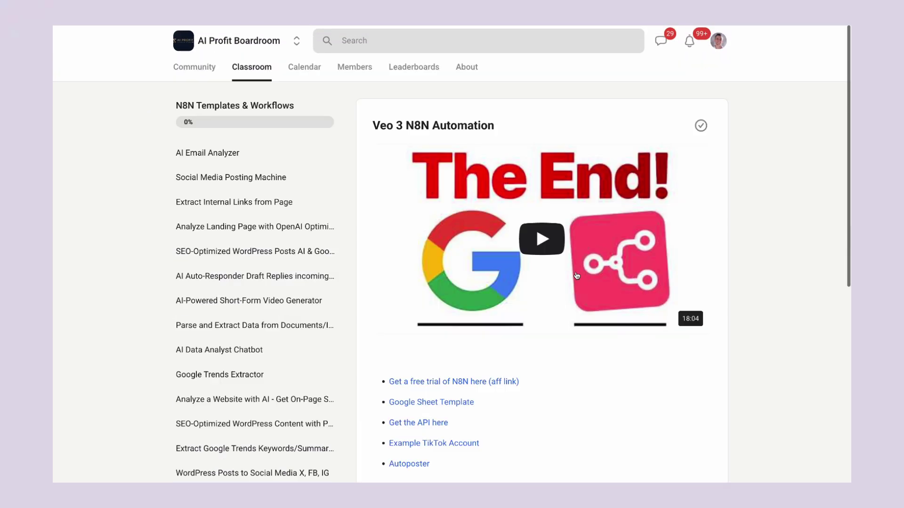
Step: In the community feed, view Weekly wins!, then read the START HERE welcome post's comments
{"action": "left_click", "coordinate": [194, 67]}
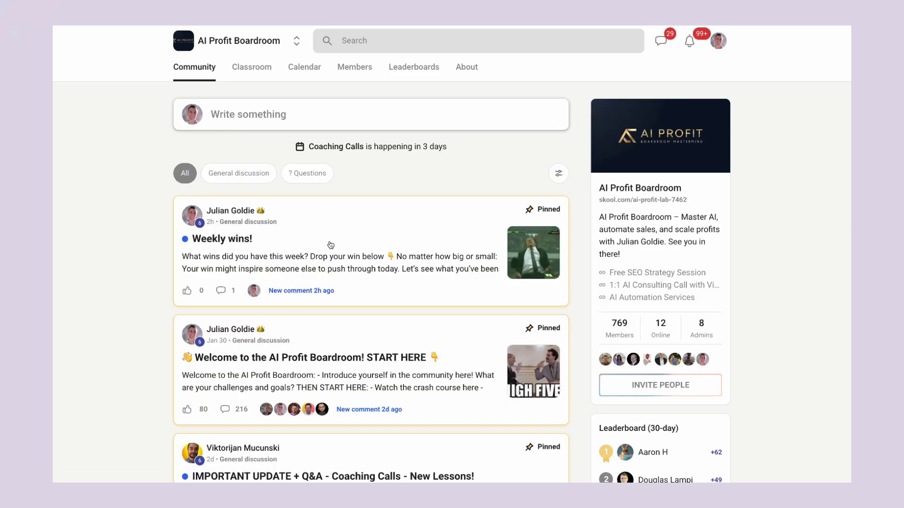
{"action": "left_click", "coordinate": [401, 240]}
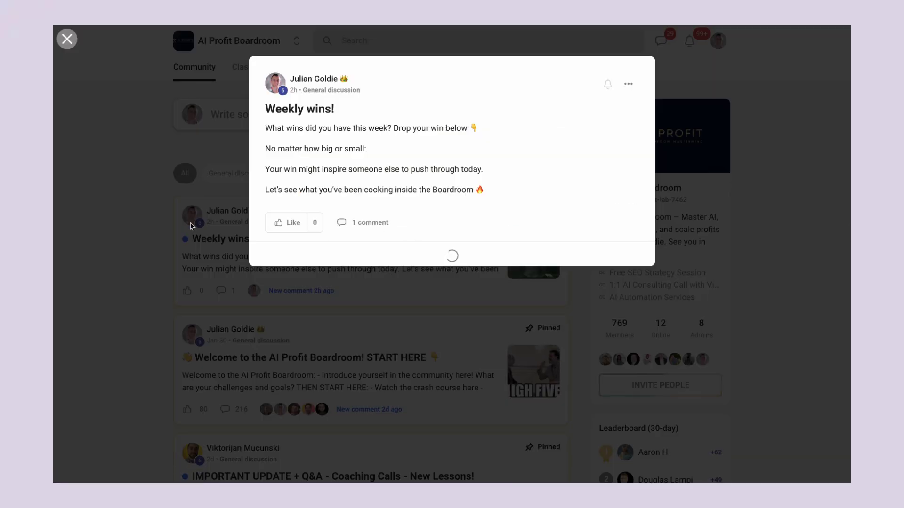
{"action": "left_click", "coordinate": [191, 226]}
{"action": "scroll", "coordinate": [414, 312], "scroll_direction": "down", "scroll_amount": 1}
{"action": "left_click", "coordinate": [414, 314]}
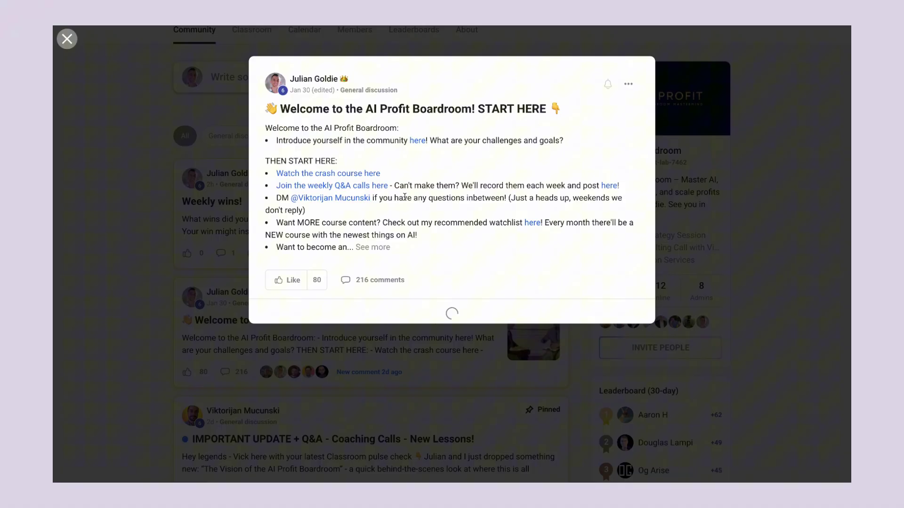
{"action": "scroll", "coordinate": [404, 221], "scroll_direction": "down", "scroll_amount": 4}
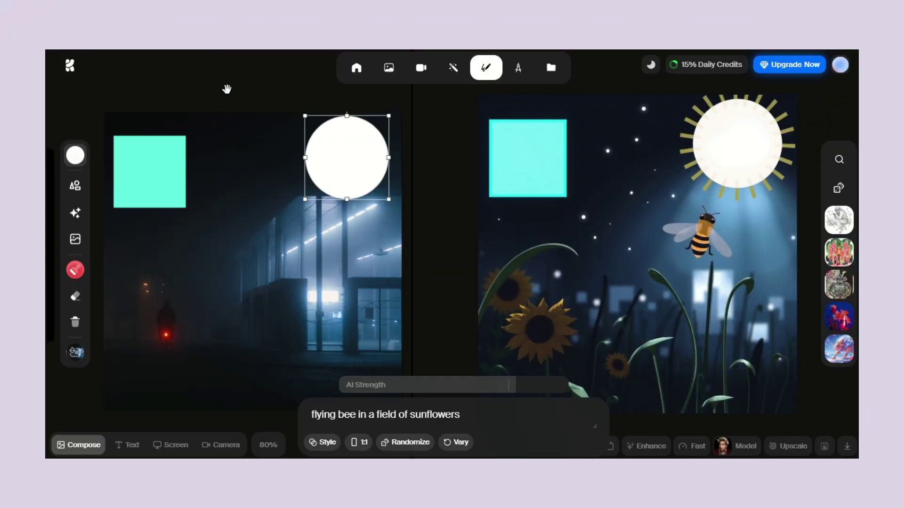
Step: Switch the shape type to triangle, delete the teal square, and lower the white moon circle
{"action": "left_click", "coordinate": [82, 195]}
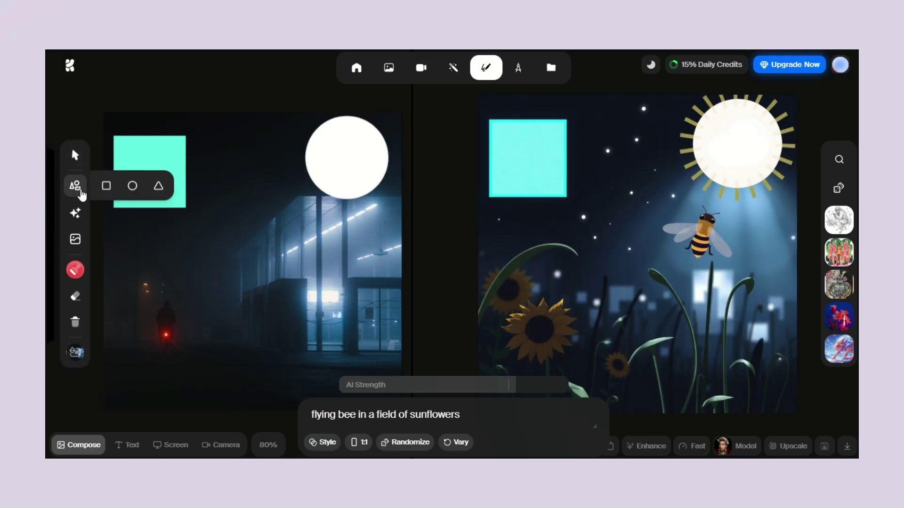
{"action": "left_click", "coordinate": [157, 190]}
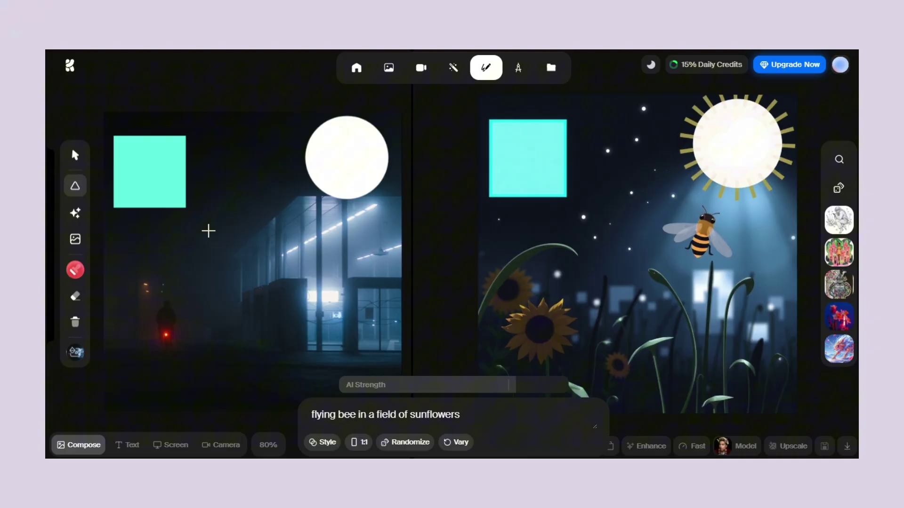
{"action": "left_click", "coordinate": [149, 186]}
{"action": "key", "text": "Delete"}
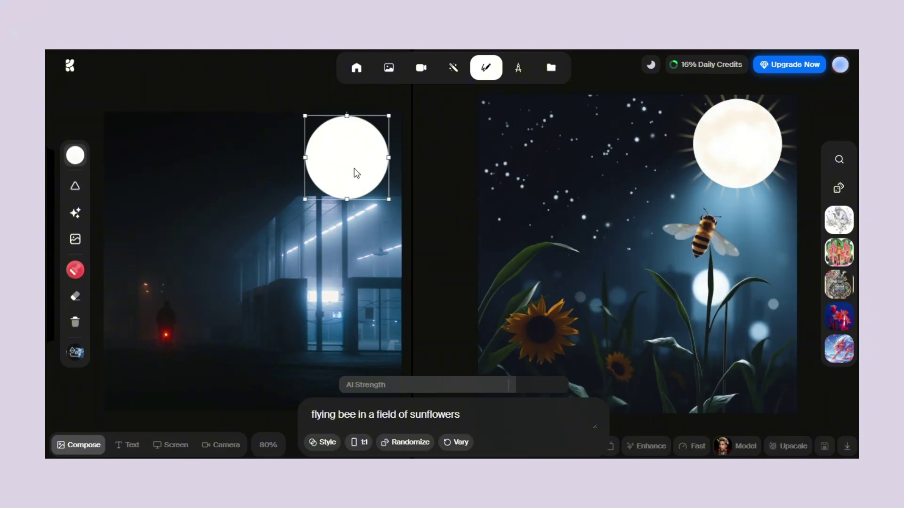
{"action": "left_click_drag", "start_coordinate": [354, 168], "coordinate": [349, 183]}
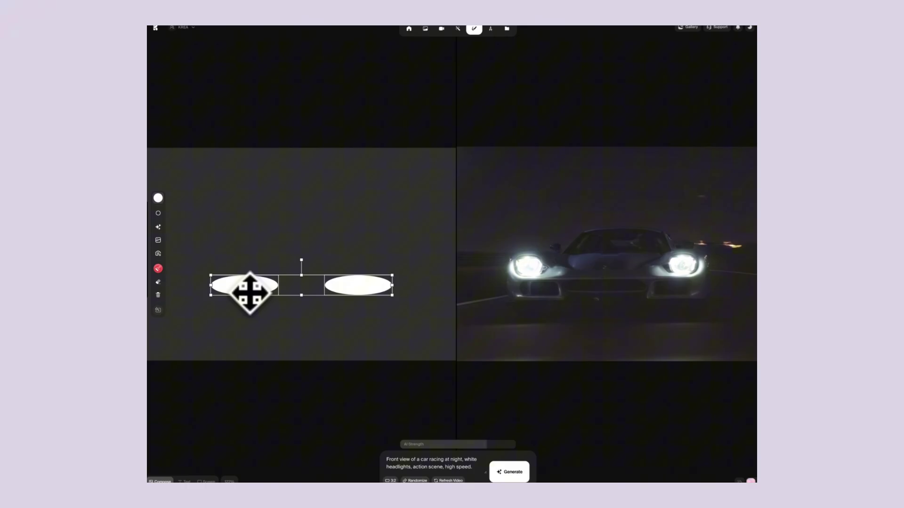
Step: Shift the pair of headlight ellipses slightly upward on the canvas
{"action": "left_click_drag", "start_coordinate": [263, 291], "coordinate": [255, 267]}
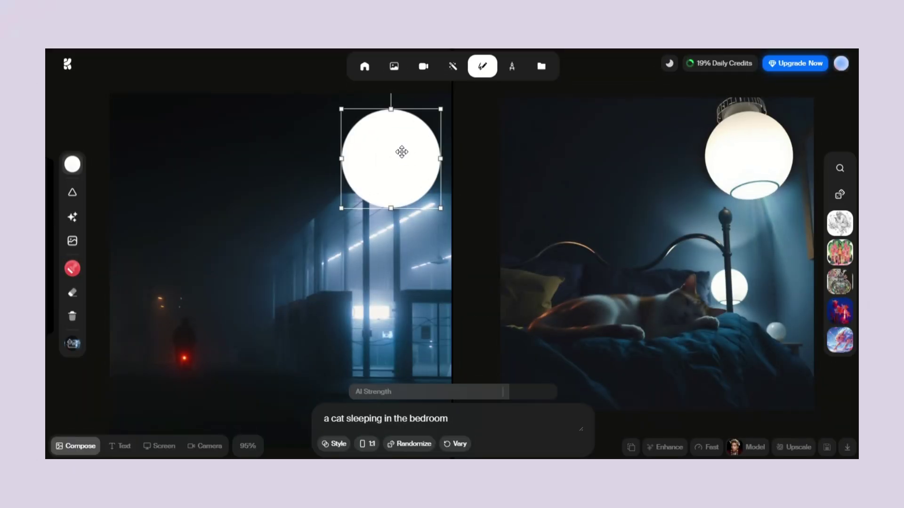
Step: Shrink the white circle slightly and move it down and to the right
{"action": "left_click_drag", "start_coordinate": [440, 115], "coordinate": [434, 118]}
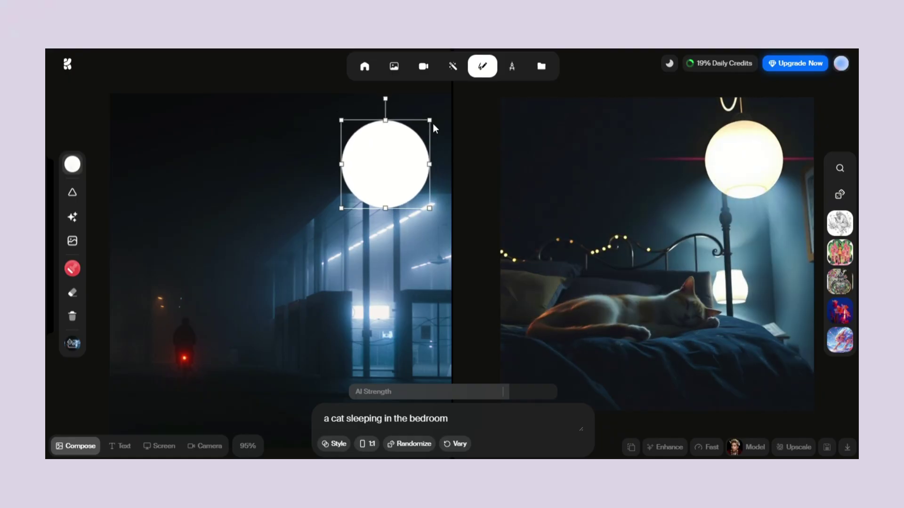
{"action": "left_click_drag", "start_coordinate": [393, 144], "coordinate": [404, 169]}
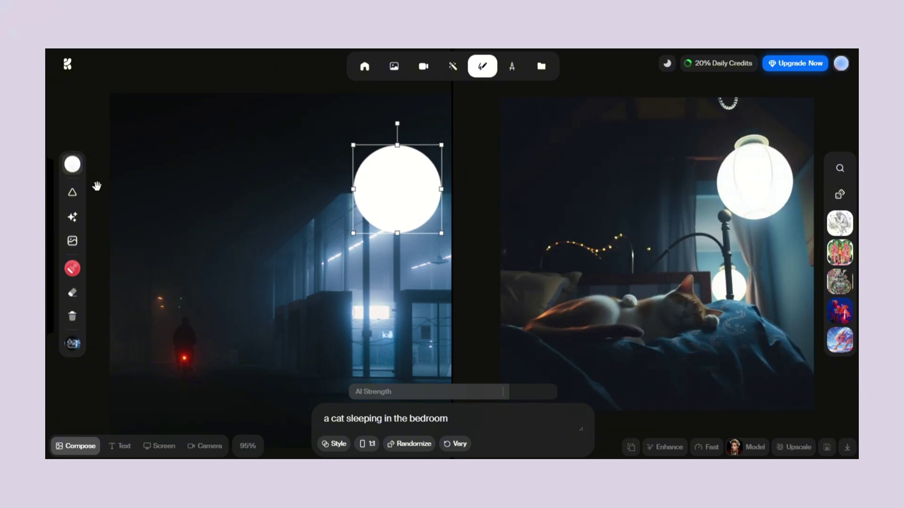
{"action": "mouse_move", "coordinate": [75, 196]}
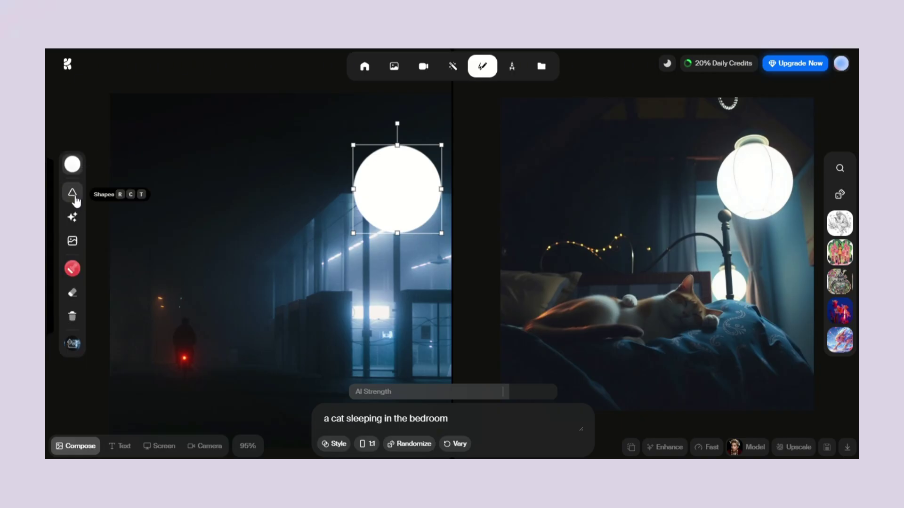
Step: Draw a white rectangle at the top-left and drag it toward the canvas centre
{"action": "left_click", "coordinate": [73, 195]}
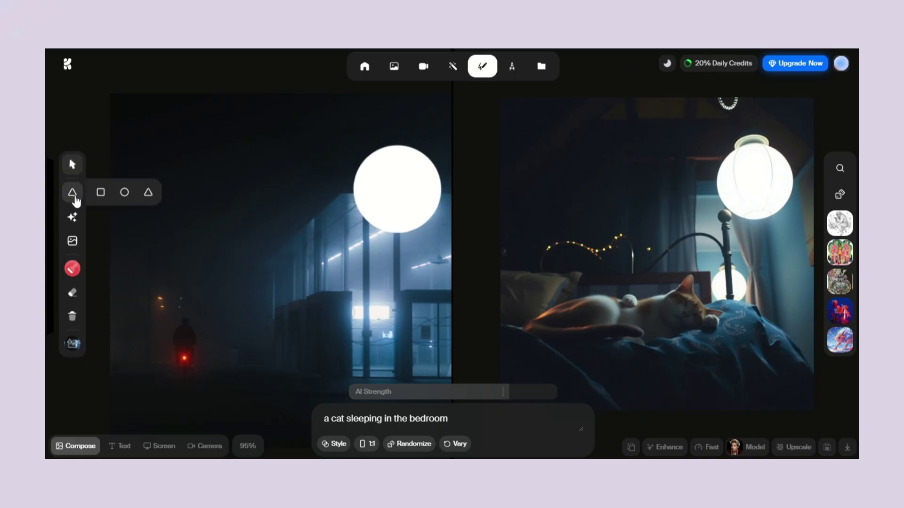
{"action": "left_click", "coordinate": [100, 196]}
{"action": "left_click_drag", "start_coordinate": [126, 123], "coordinate": [227, 188]}
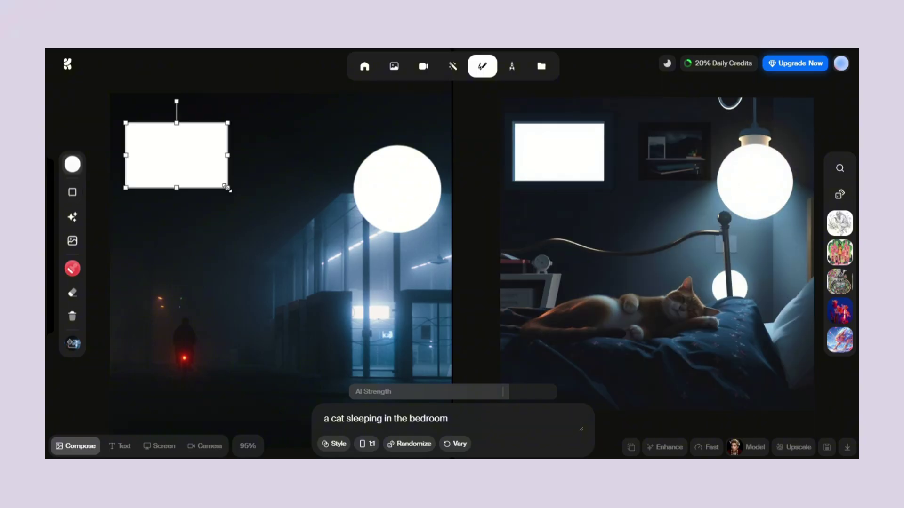
{"action": "left_click_drag", "start_coordinate": [163, 160], "coordinate": [223, 196]}
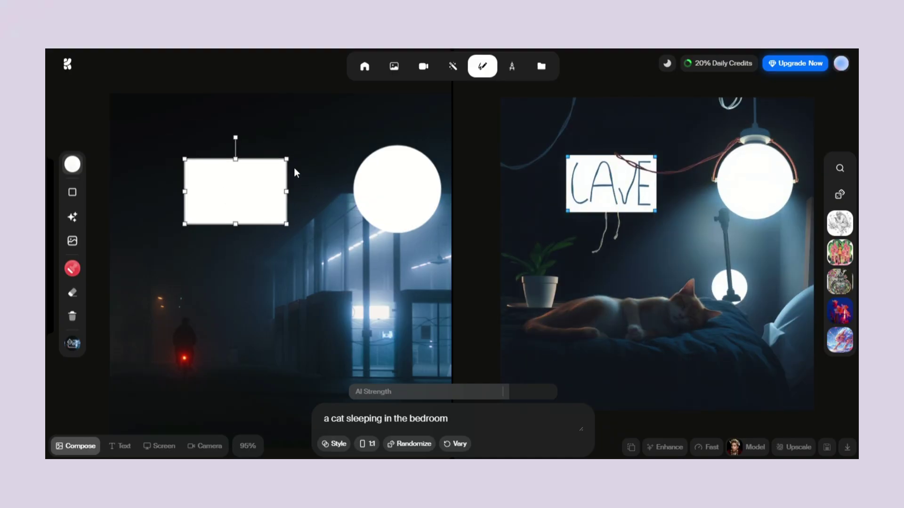
{"action": "left_click_drag", "start_coordinate": [247, 198], "coordinate": [262, 232]}
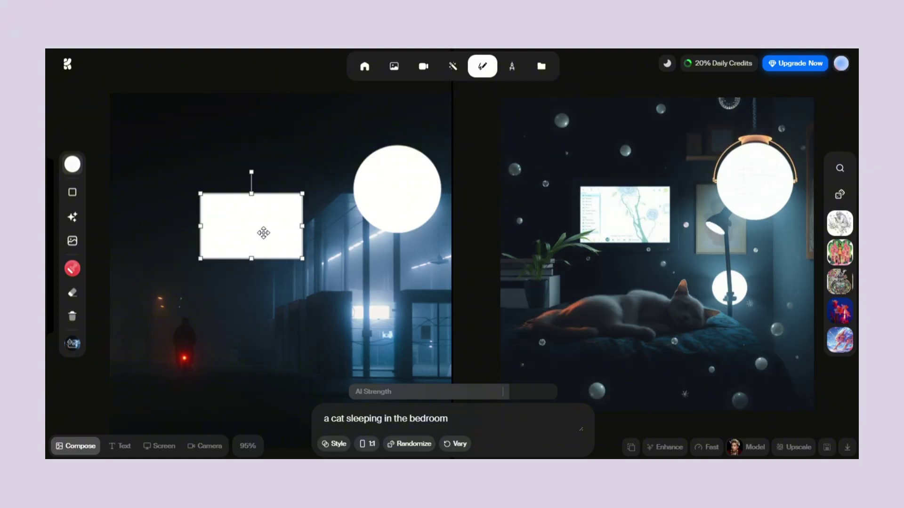
{"action": "left_click_drag", "start_coordinate": [262, 242], "coordinate": [273, 217]}
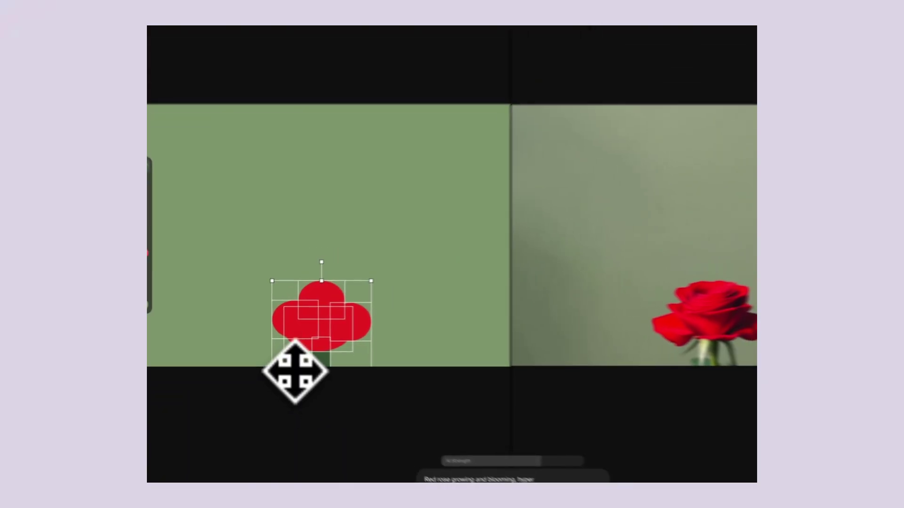
Step: Select only the red flower-head shapes, scale them up, and move them up over the stem
{"action": "left_click_drag", "start_coordinate": [322, 333], "coordinate": [301, 286]}
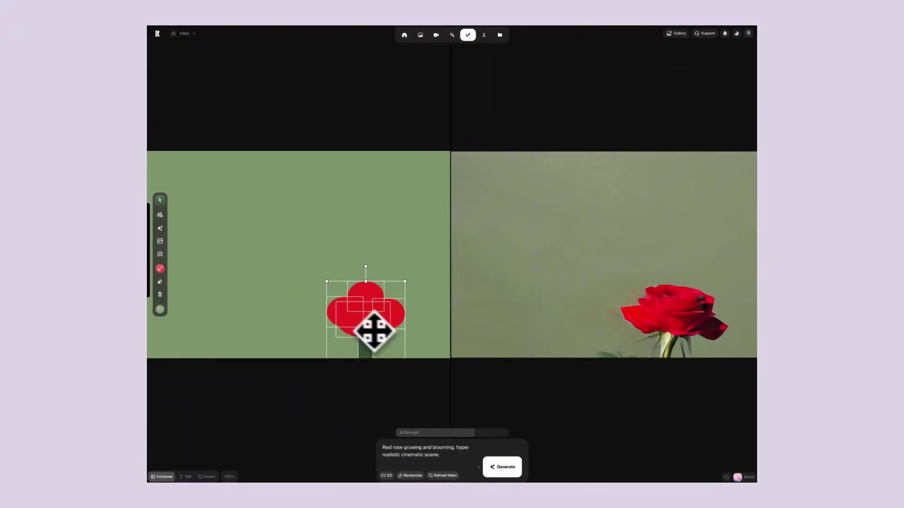
{"action": "left_click", "coordinate": [354, 251]}
{"action": "left_click_drag", "start_coordinate": [383, 234], "coordinate": [259, 282]}
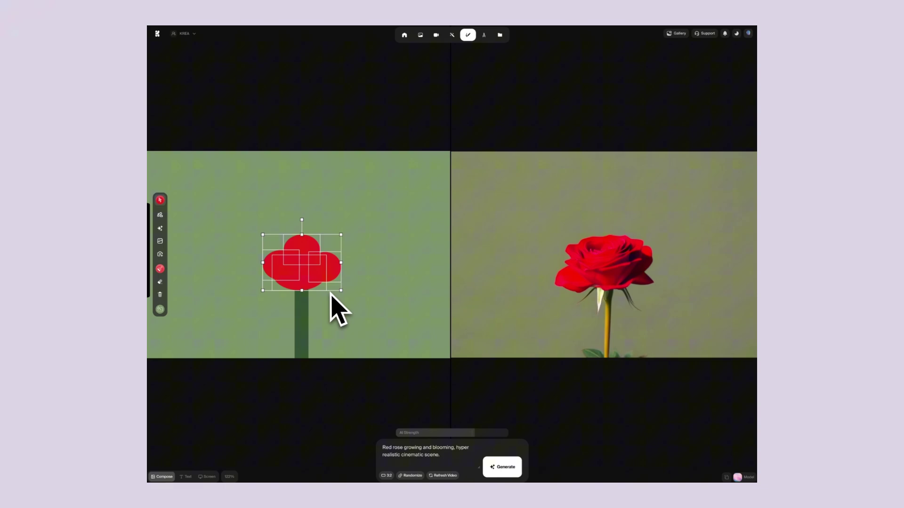
{"action": "left_click_drag", "start_coordinate": [341, 292], "coordinate": [360, 330]}
{"action": "left_click_drag", "start_coordinate": [337, 296], "coordinate": [301, 311]}
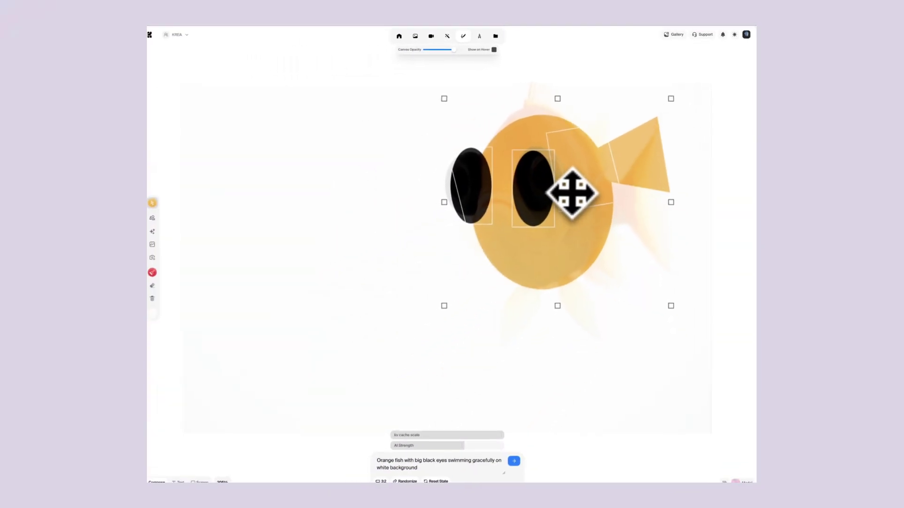
Step: Move the orange fish shapes left, flip them horizontally, and drop Canvas Opacity to zero
{"action": "left_click_drag", "start_coordinate": [571, 191], "coordinate": [367, 250]}
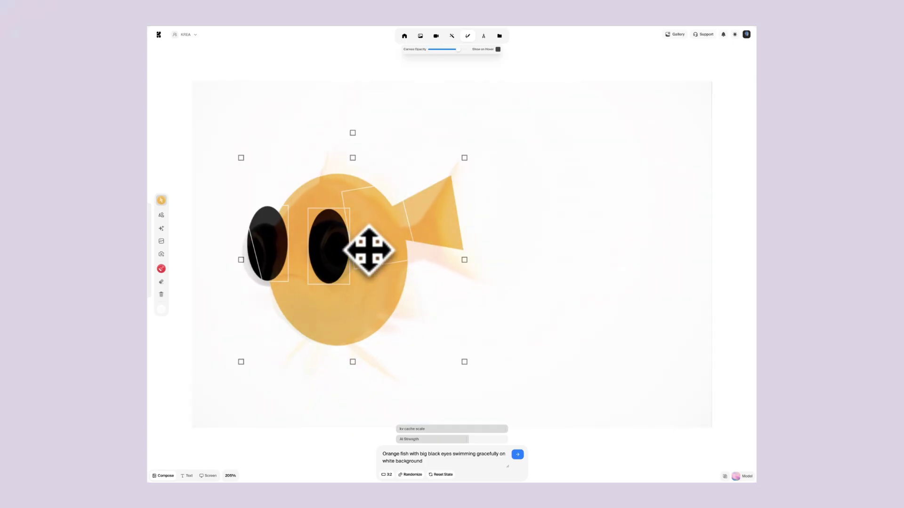
{"action": "left_click_drag", "start_coordinate": [246, 258], "coordinate": [657, 275]}
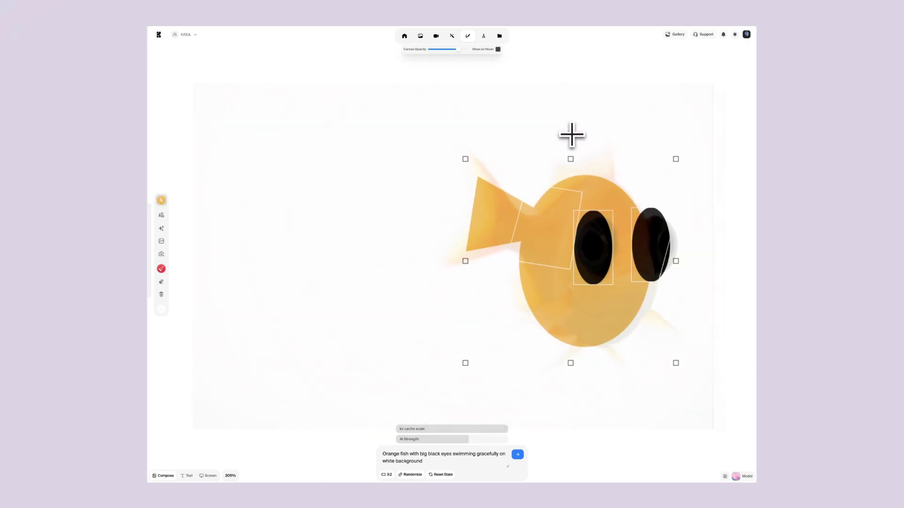
{"action": "left_click_drag", "start_coordinate": [571, 135], "coordinate": [625, 204]}
{"action": "left_click_drag", "start_coordinate": [560, 152], "coordinate": [484, 154]}
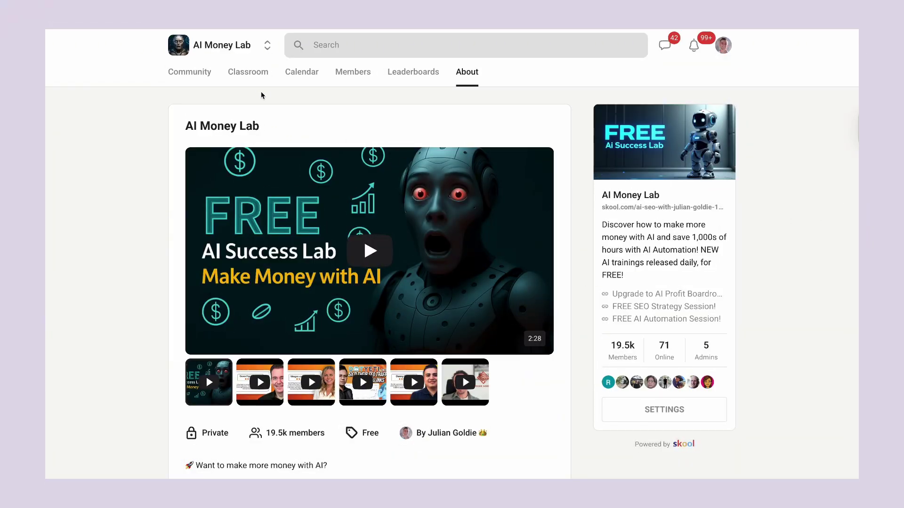
Step: Browse the free AI automation course lessons, including AI agents, Veo 3 and HeyGen automations
{"action": "left_click", "coordinate": [204, 83]}
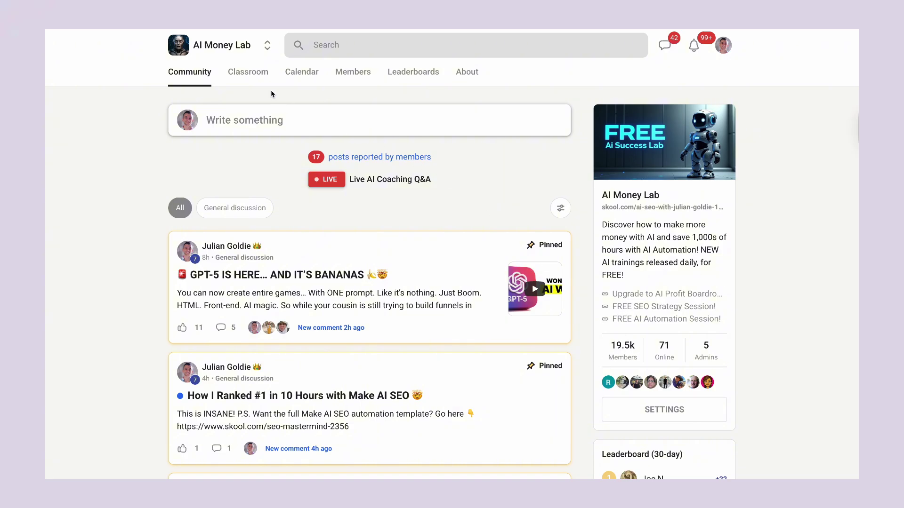
{"action": "left_click", "coordinate": [250, 73]}
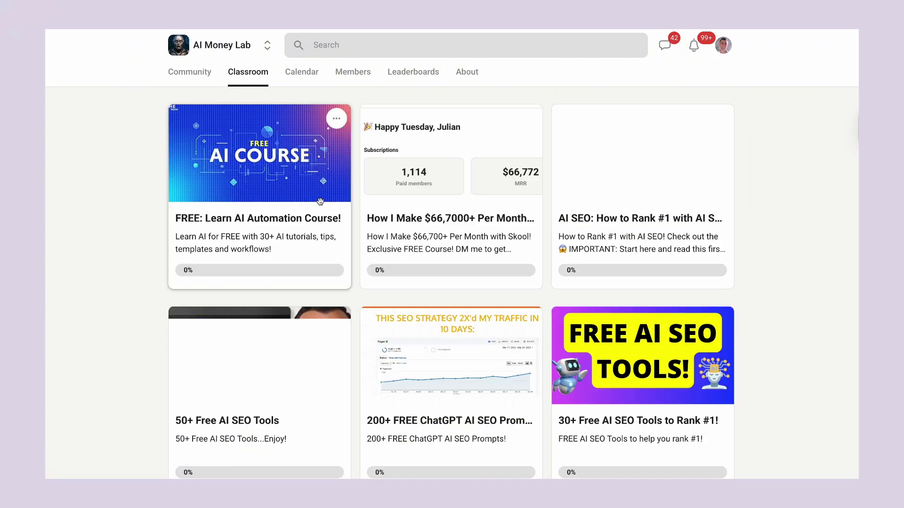
{"action": "left_click", "coordinate": [283, 177]}
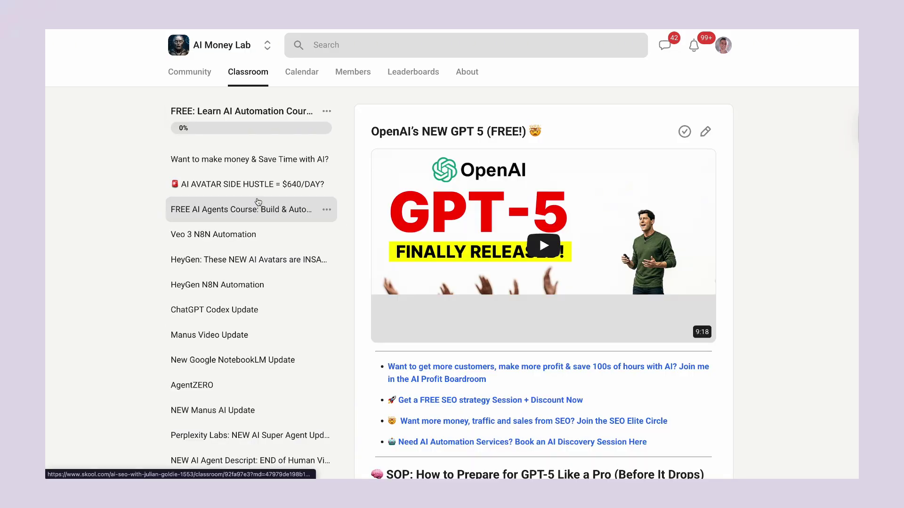
{"action": "left_click", "coordinate": [263, 209]}
{"action": "left_click", "coordinate": [278, 240]}
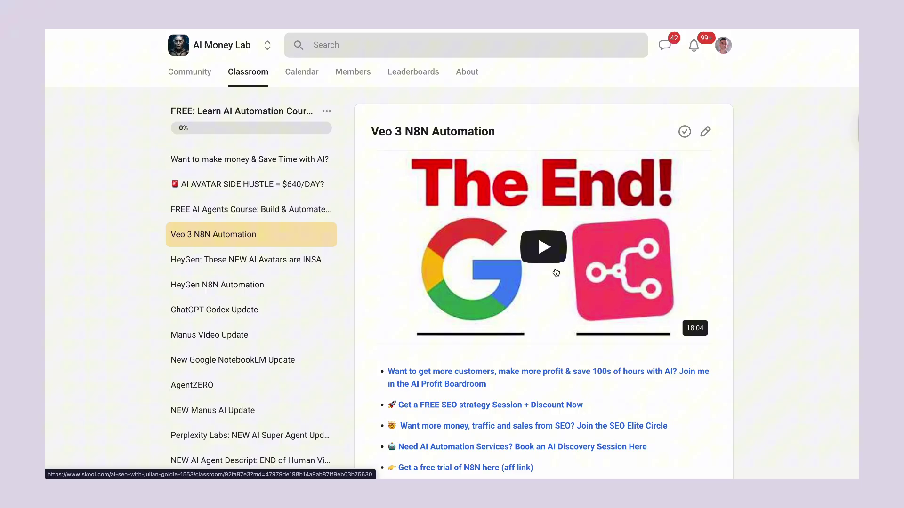
{"action": "scroll", "coordinate": [408, 260], "scroll_direction": "down", "scroll_amount": 5}
{"action": "scroll", "coordinate": [409, 262], "scroll_direction": "up", "scroll_amount": 5}
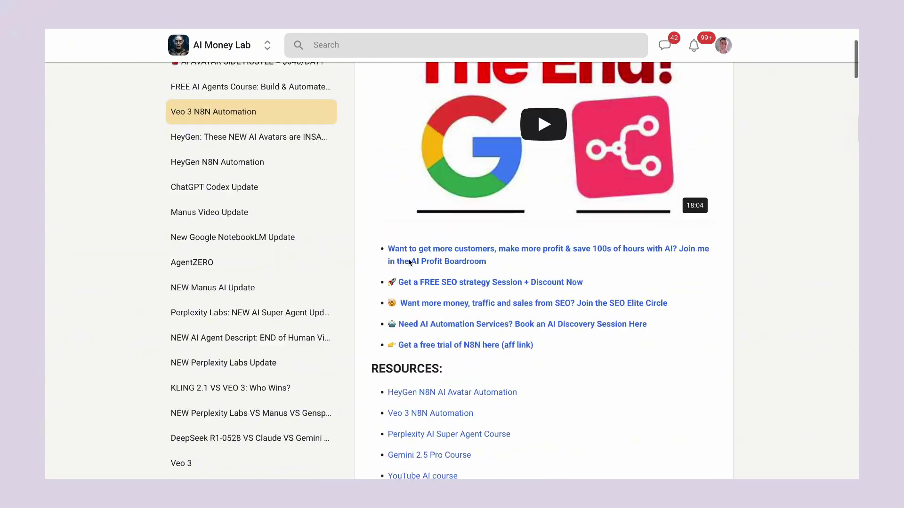
{"action": "left_click", "coordinate": [234, 271]}
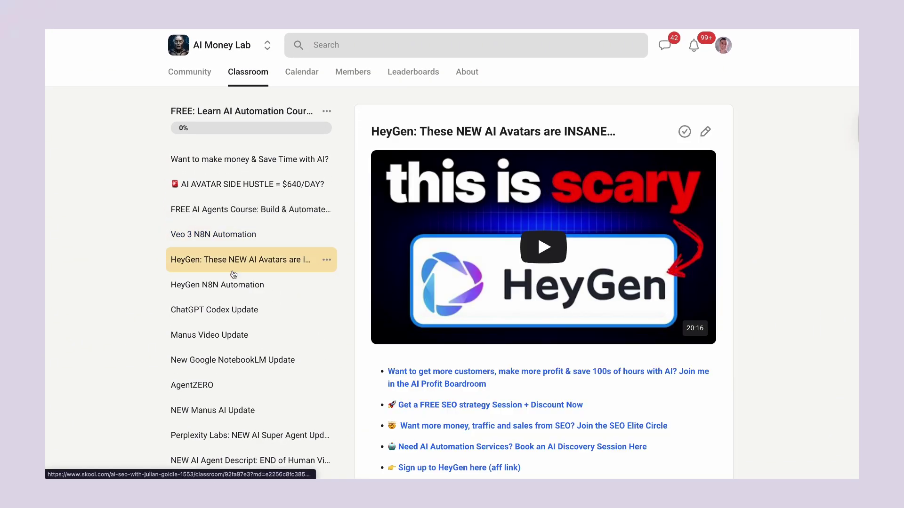
{"action": "left_click", "coordinate": [259, 288]}
{"action": "left_click", "coordinate": [248, 72]}
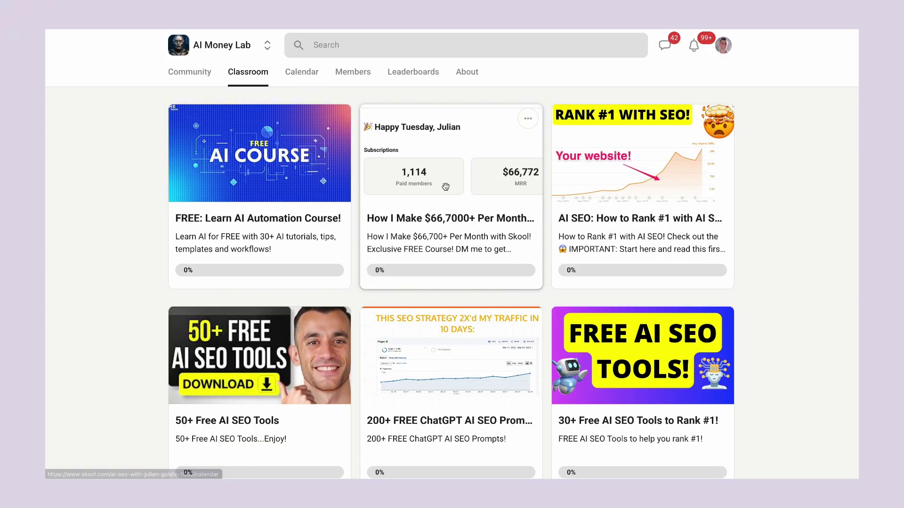
Step: Open the 50+ Free AI SEO Tools course and its Free AI SEO Content Tool lesson
{"action": "left_click", "coordinate": [291, 349]}
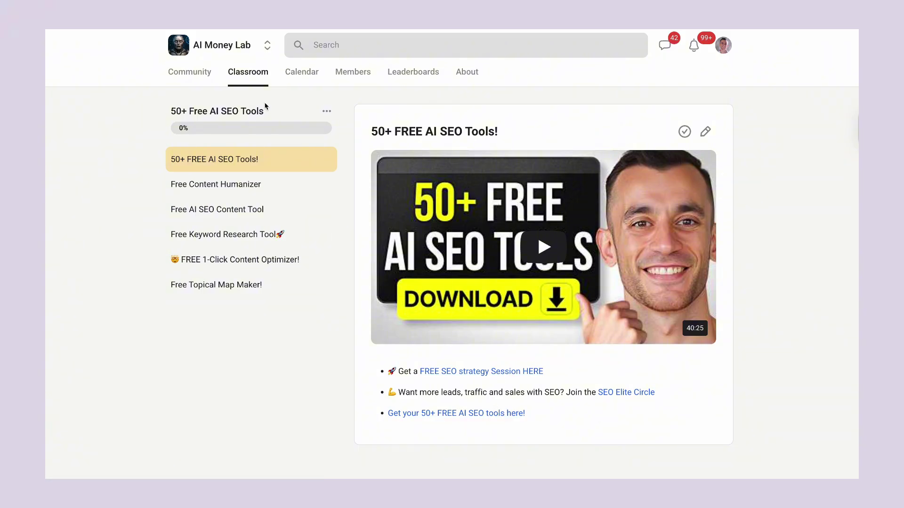
{"action": "left_click", "coordinate": [243, 195]}
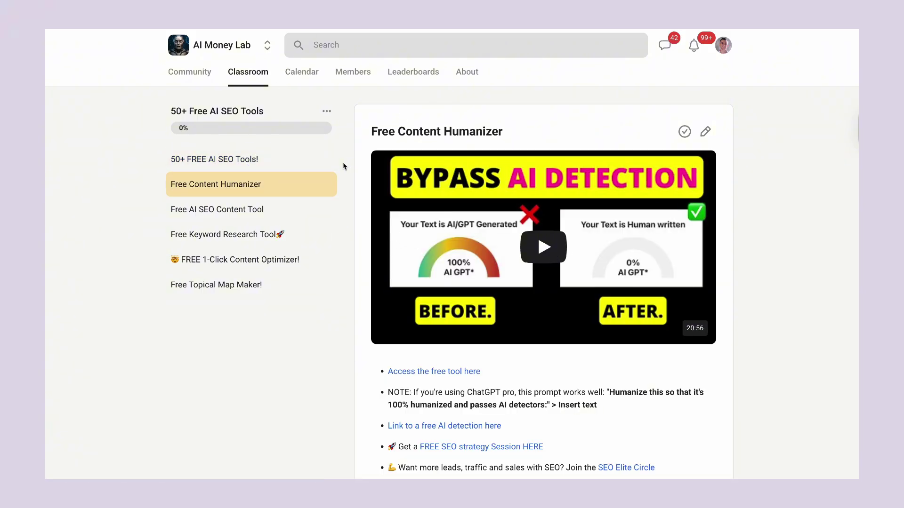
{"action": "left_click", "coordinate": [287, 220]}
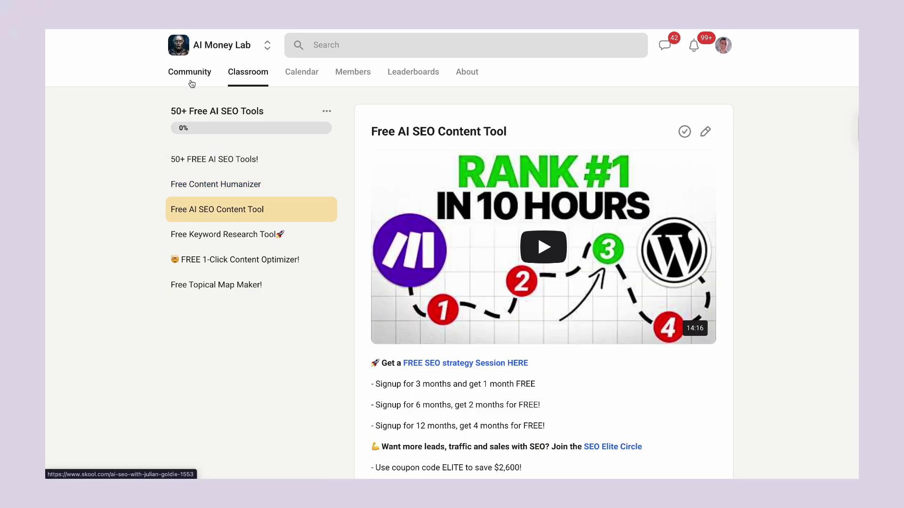
Step: Scroll through the posts in the AI Money Lab community feed
{"action": "left_click", "coordinate": [191, 82]}
{"action": "scroll", "coordinate": [374, 182], "scroll_direction": "down", "scroll_amount": 8}
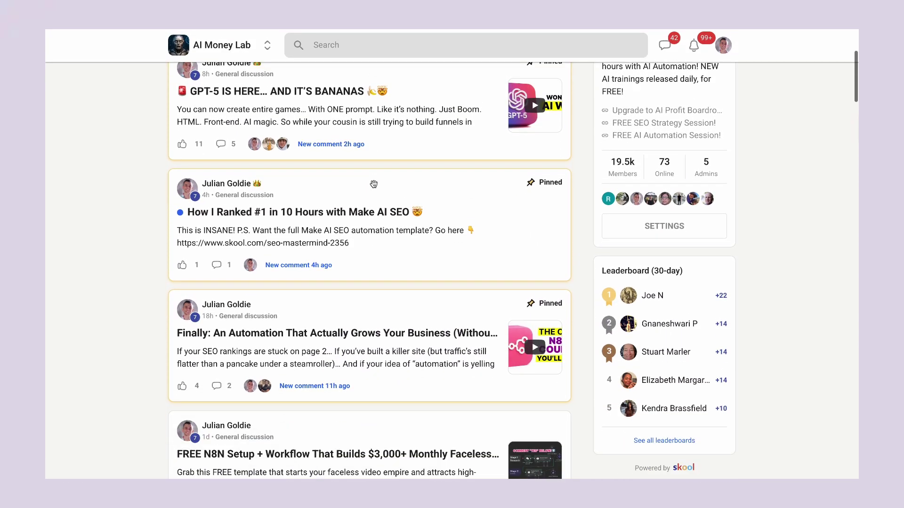
{"action": "scroll", "coordinate": [373, 184], "scroll_direction": "down", "scroll_amount": 6}
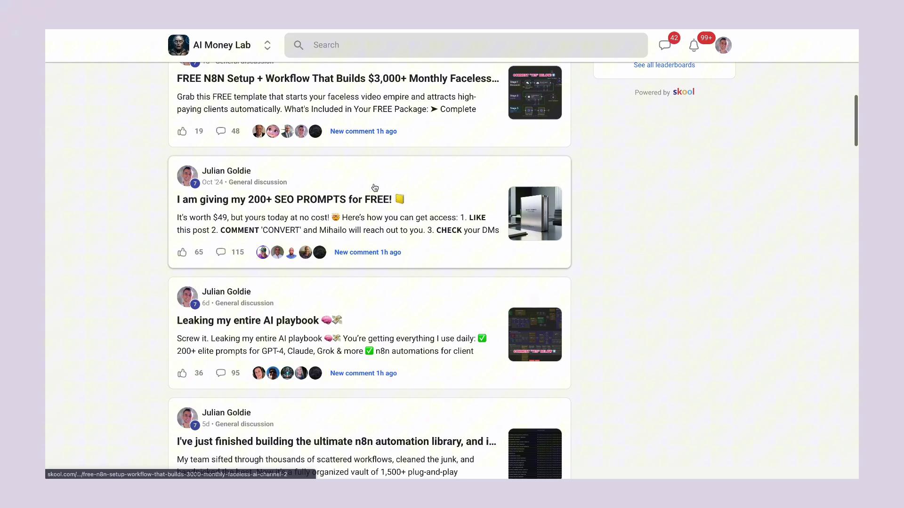
{"action": "scroll", "coordinate": [374, 187], "scroll_direction": "down", "scroll_amount": 8}
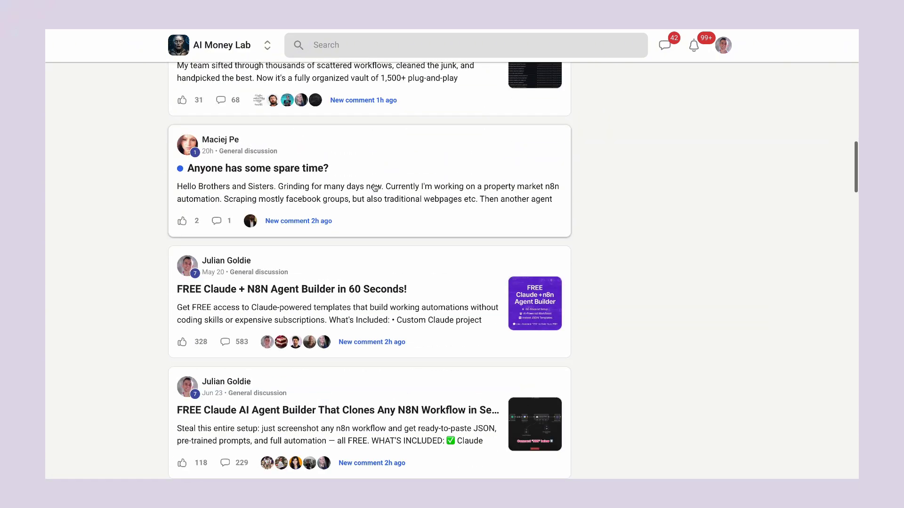
{"action": "scroll", "coordinate": [374, 187], "scroll_direction": "down", "scroll_amount": 12}
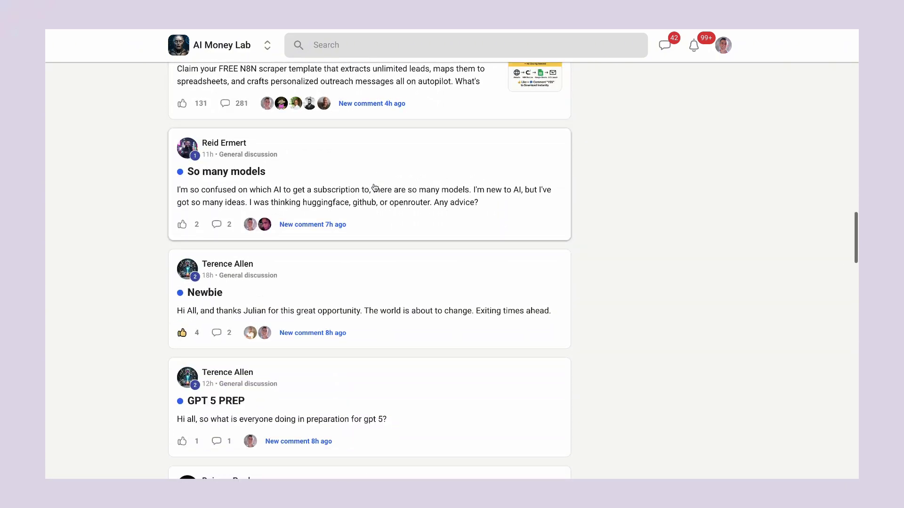
{"action": "scroll", "coordinate": [375, 188], "scroll_direction": "up", "scroll_amount": 20}
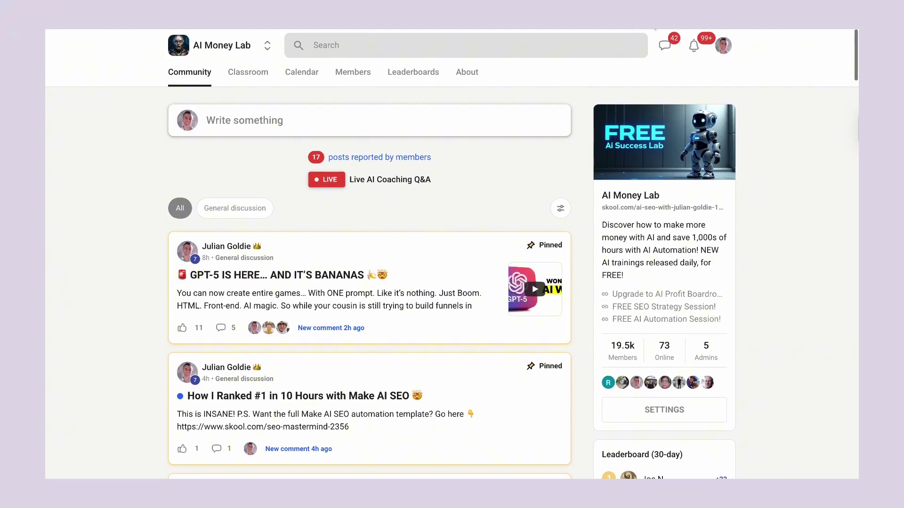
Step: View the members list filtered to banned members, then go to the community calendar
{"action": "left_click", "coordinate": [624, 349]}
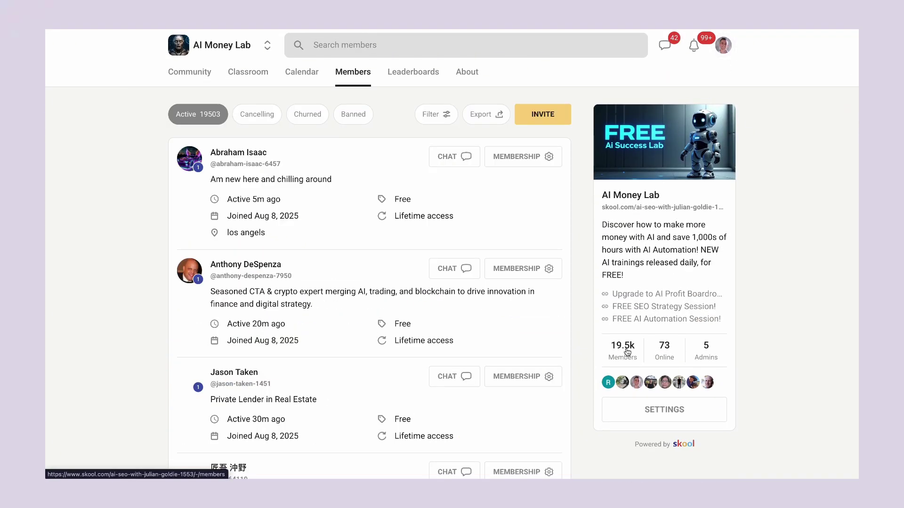
{"action": "left_click", "coordinate": [354, 114]}
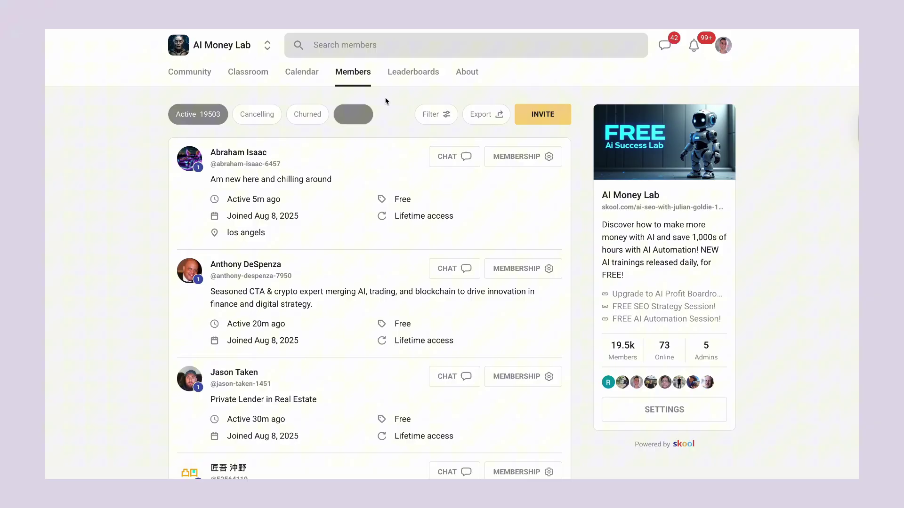
{"action": "left_click", "coordinate": [302, 75]}
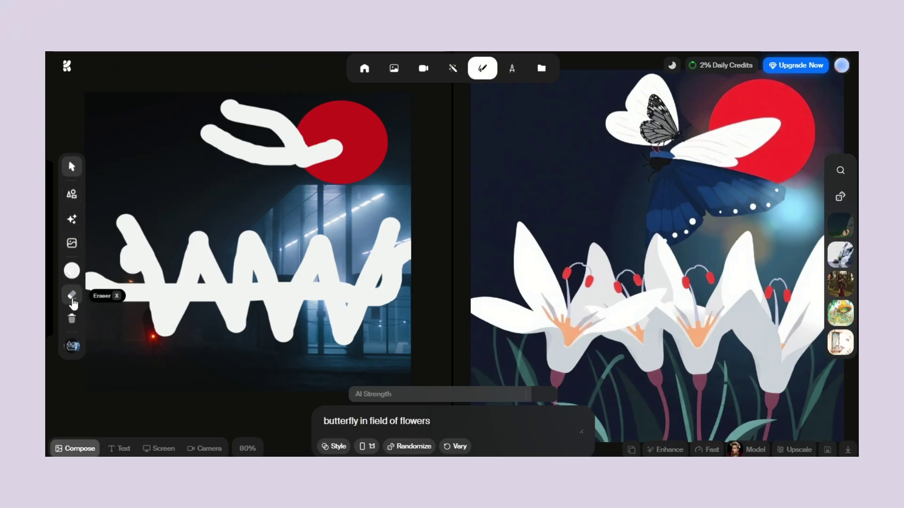
Step: Erase cuts through the white zigzag, the red circle and the top white strokes
{"action": "left_click", "coordinate": [75, 294]}
{"action": "left_click_drag", "start_coordinate": [130, 216], "coordinate": [174, 317]}
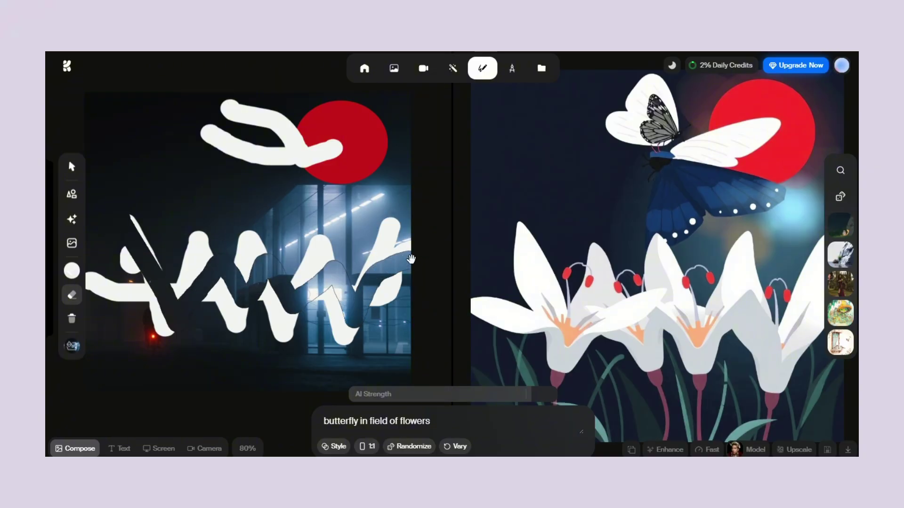
{"action": "left_click_drag", "start_coordinate": [411, 259], "coordinate": [398, 266]}
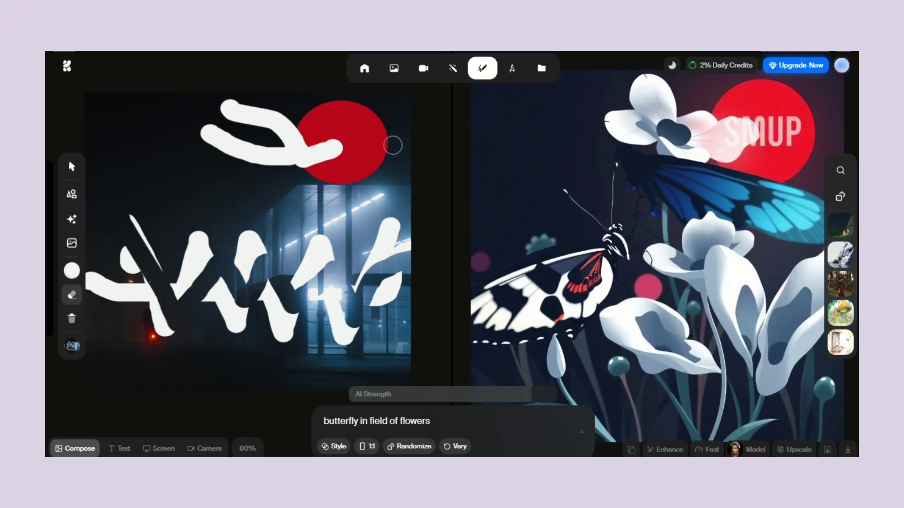
{"action": "mouse_move", "coordinate": [377, 112]}
{"action": "left_mouse_down"}
{"action": "mouse_move", "coordinate": [321, 155]}
{"action": "mouse_move", "coordinate": [329, 120]}
{"action": "mouse_move", "coordinate": [350, 130]}
{"action": "left_mouse_up"}
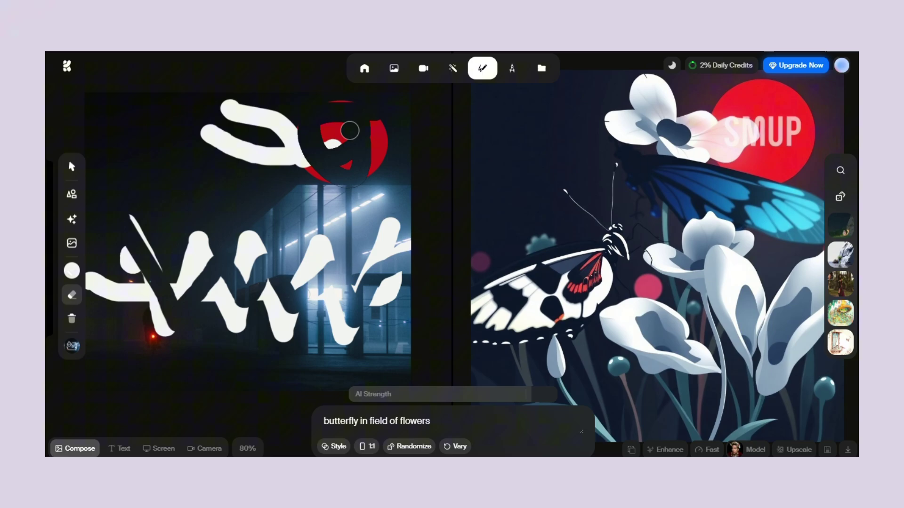
{"action": "mouse_move", "coordinate": [280, 119]}
{"action": "left_mouse_down"}
{"action": "mouse_move", "coordinate": [192, 121]}
{"action": "mouse_move", "coordinate": [256, 105]}
{"action": "mouse_move", "coordinate": [204, 137]}
{"action": "mouse_move", "coordinate": [223, 152]}
{"action": "left_mouse_up"}
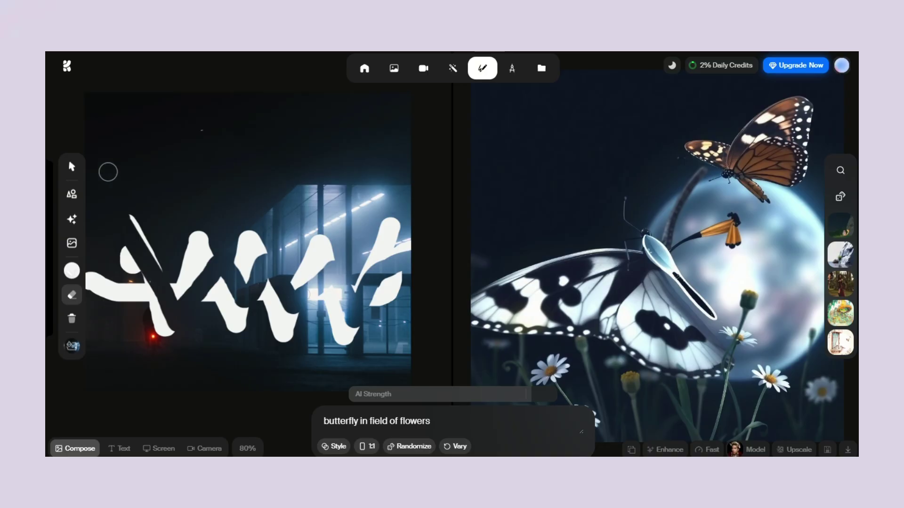
{"action": "mouse_move", "coordinate": [48, 207]}
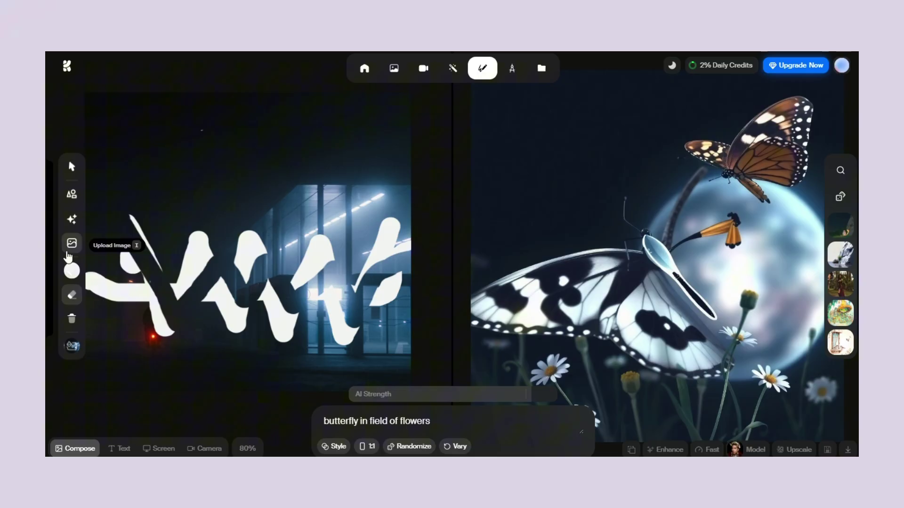
Step: Switch the brush to lavender and paint a cloud, a pill stroke and a round blob
{"action": "left_click", "coordinate": [71, 271]}
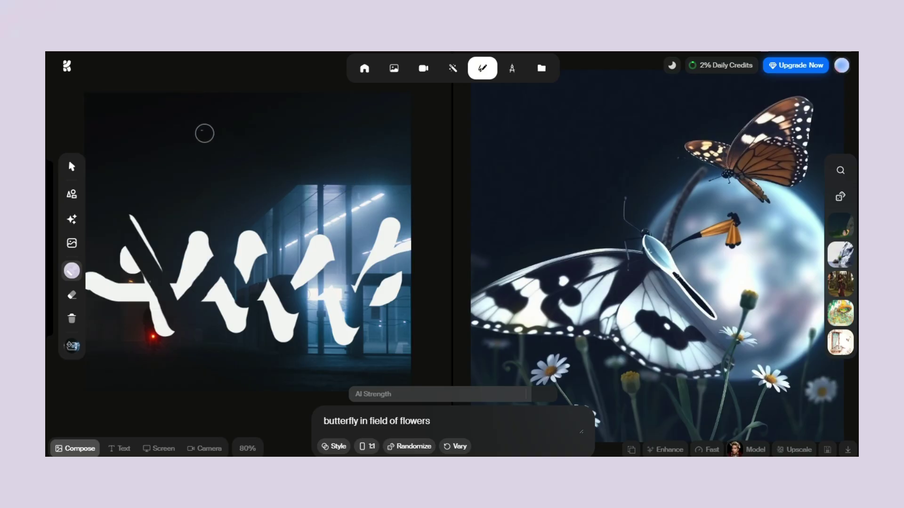
{"action": "left_click_drag", "start_coordinate": [188, 134], "coordinate": [212, 142]}
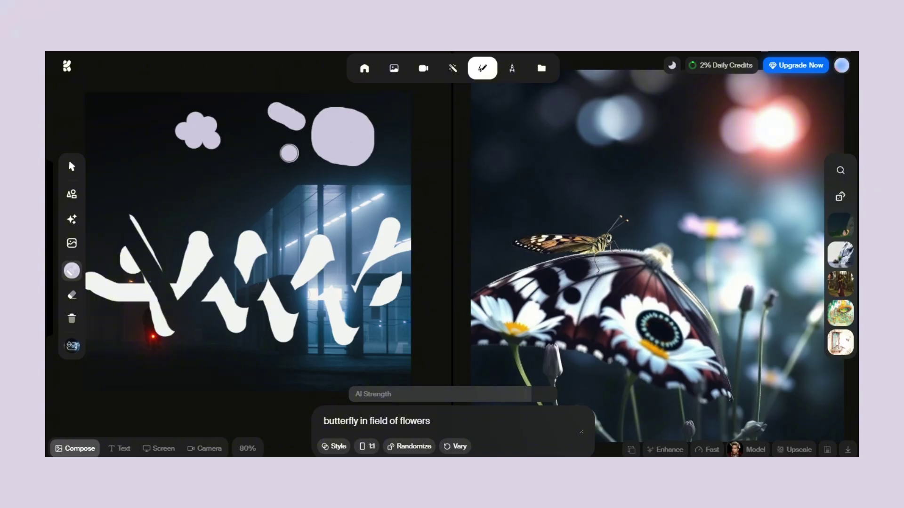
{"action": "mouse_move", "coordinate": [308, 165]}
{"action": "left_mouse_down"}
{"action": "mouse_move", "coordinate": [358, 199]}
{"action": "mouse_move", "coordinate": [407, 178]}
{"action": "left_mouse_up"}
{"action": "mouse_move", "coordinate": [383, 144]}
{"action": "left_mouse_down"}
{"action": "mouse_move", "coordinate": [409, 126]}
{"action": "mouse_move", "coordinate": [384, 96]}
{"action": "left_mouse_up"}
{"action": "left_click_drag", "start_coordinate": [326, 100], "coordinate": [324, 93]}
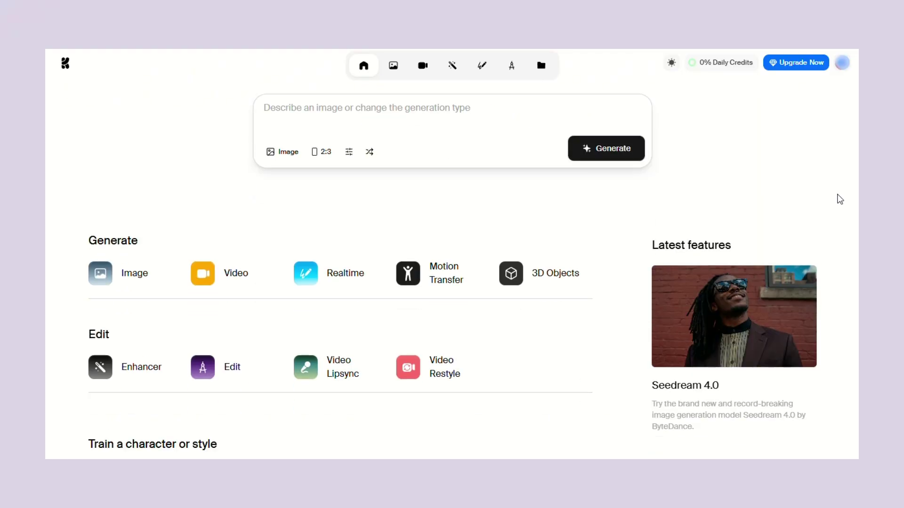
{"action": "scroll", "coordinate": [641, 357], "scroll_direction": "down", "scroll_amount": 2}
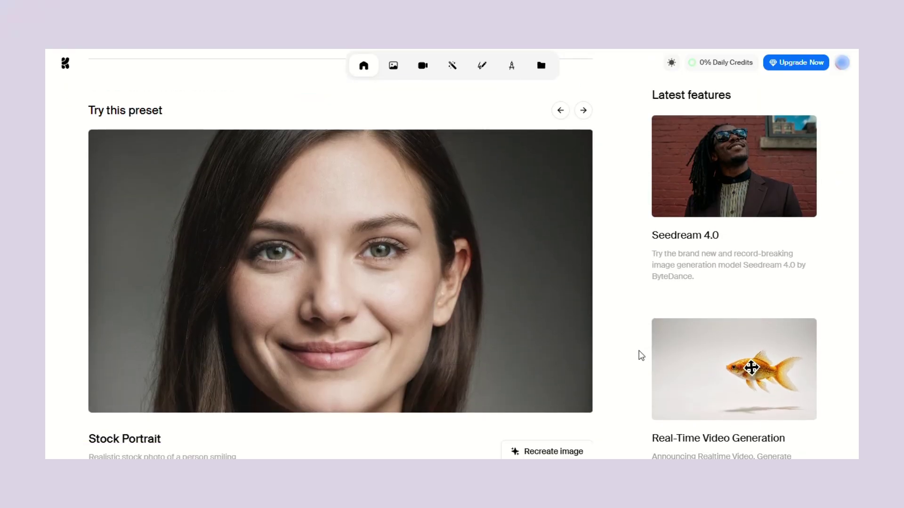
Step: Open the Real-Time Video Generation card under Latest features on the Krea home page
{"action": "left_click", "coordinate": [766, 411]}
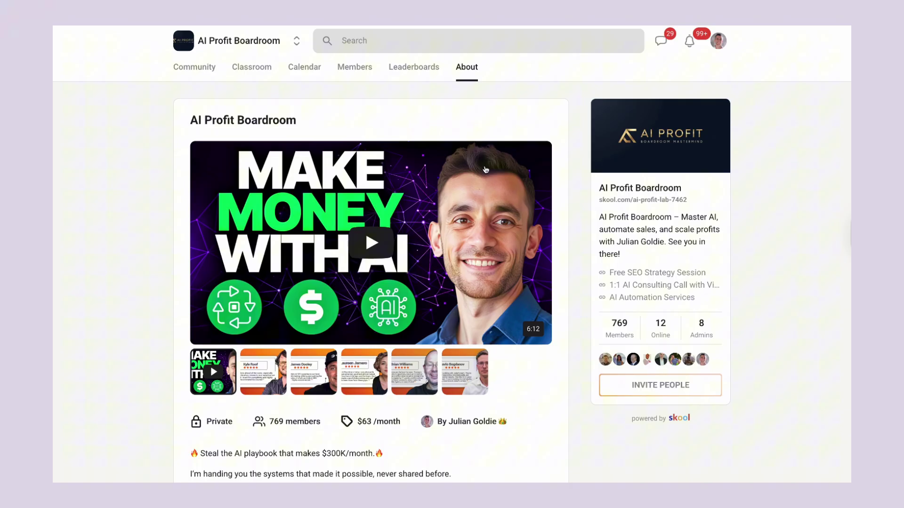
Step: View the N8N Templates & Workflows course, then open the 'Weekly wins' community post
{"action": "left_click", "coordinate": [260, 77]}
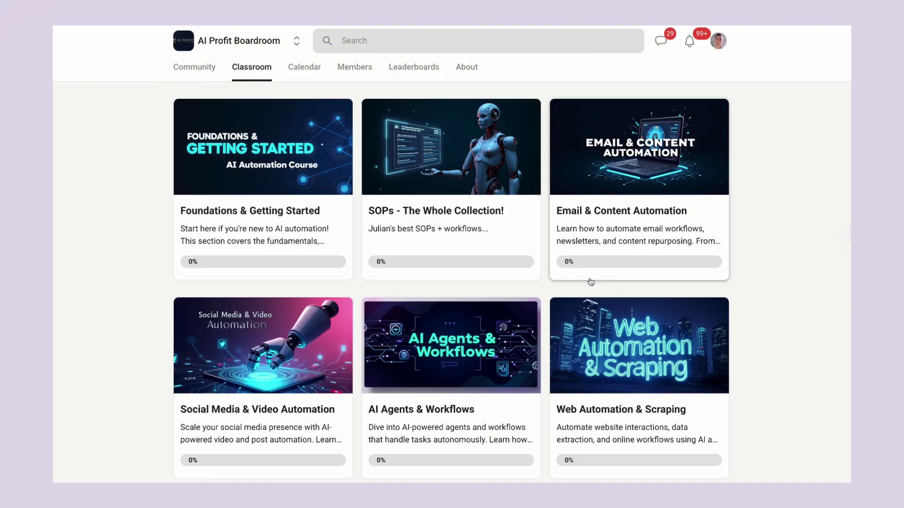
{"action": "scroll", "coordinate": [591, 282], "scroll_direction": "down", "scroll_amount": 3}
{"action": "scroll", "coordinate": [591, 281], "scroll_direction": "down", "scroll_amount": 2}
{"action": "left_click", "coordinate": [626, 345]}
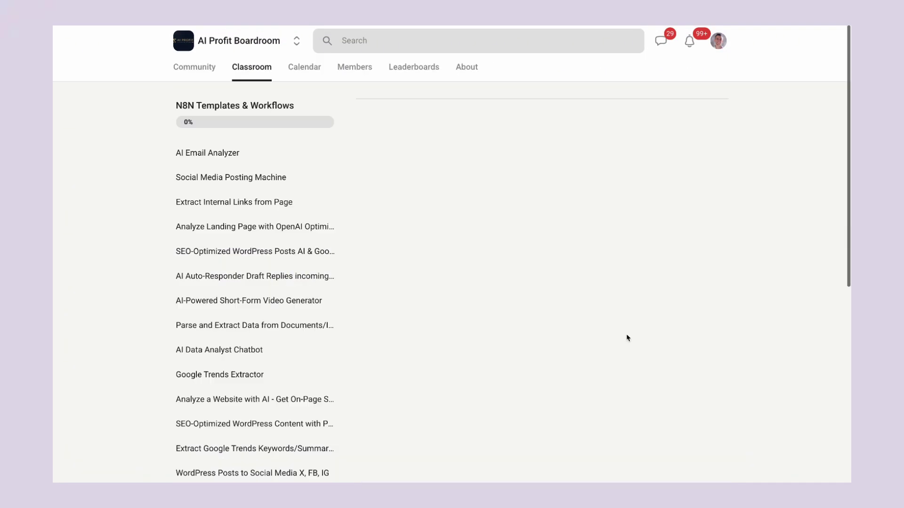
{"action": "left_click", "coordinate": [194, 67]}
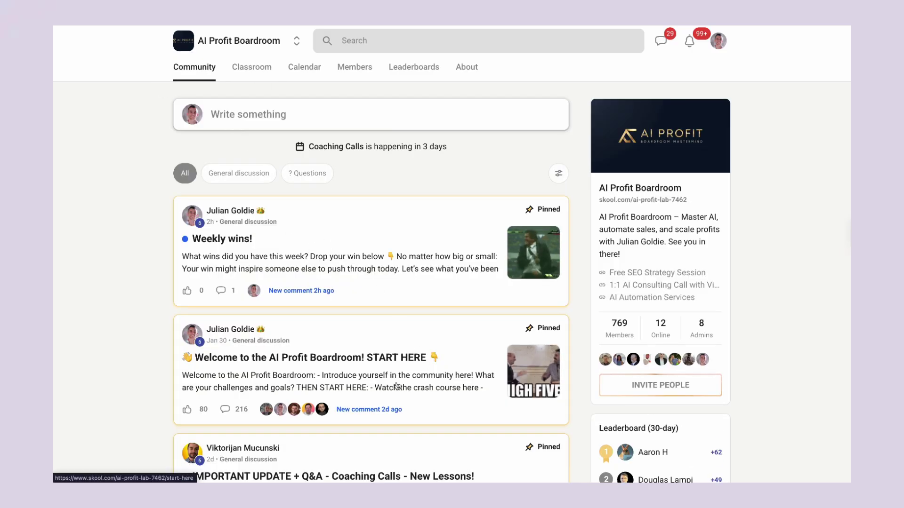
{"action": "left_click", "coordinate": [400, 240]}
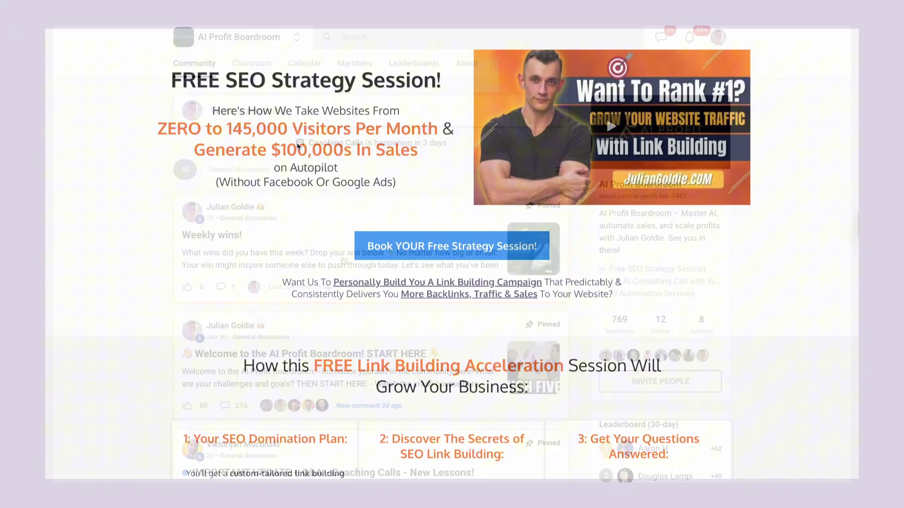